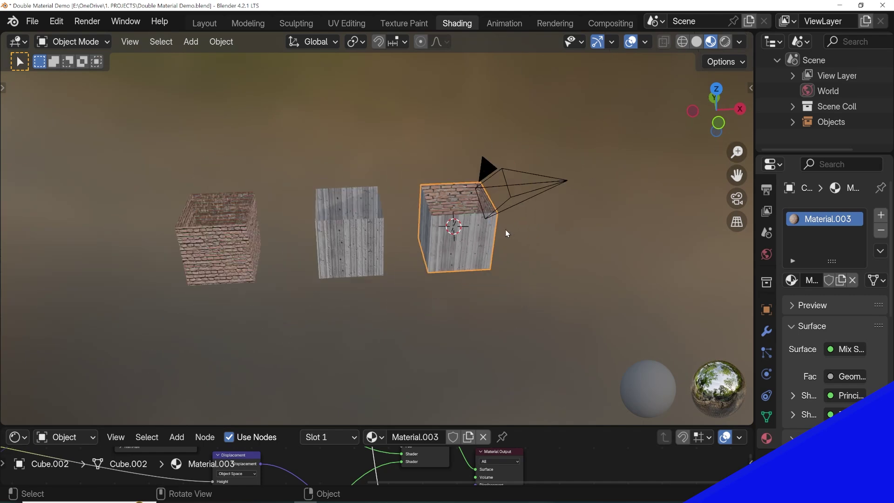
pyautogui.scroll(1, 506, 233)
pyautogui.scroll(3, 490, 232)
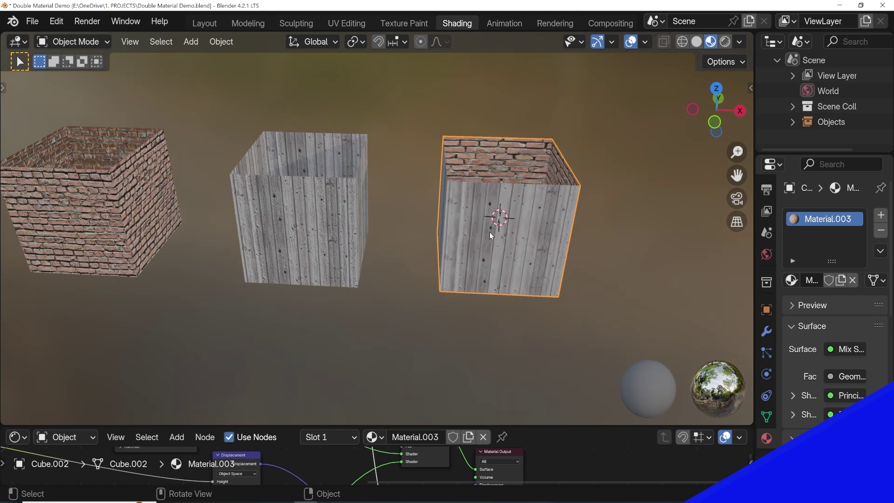
# - In the preview, paste a second texture node group and link both BSDFs into the Mix Shader
pyautogui.press('Tab')
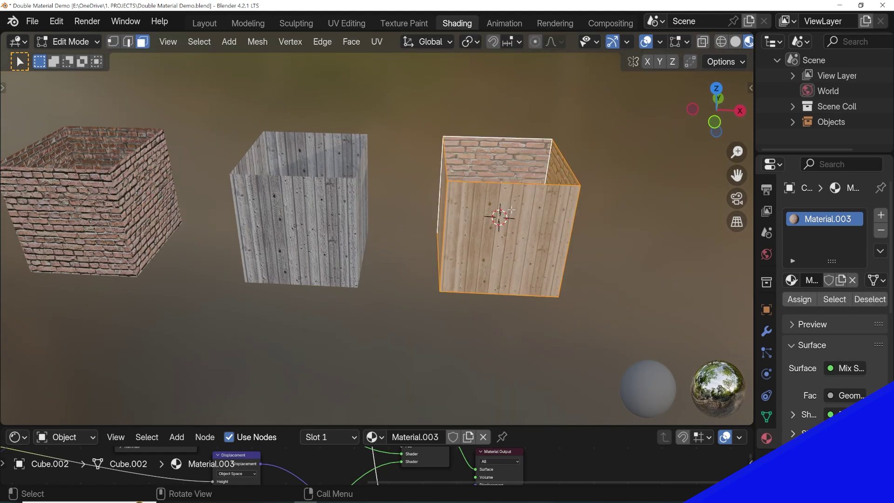
pyautogui.moveTo(489, 426); pyautogui.dragTo(488, 126)
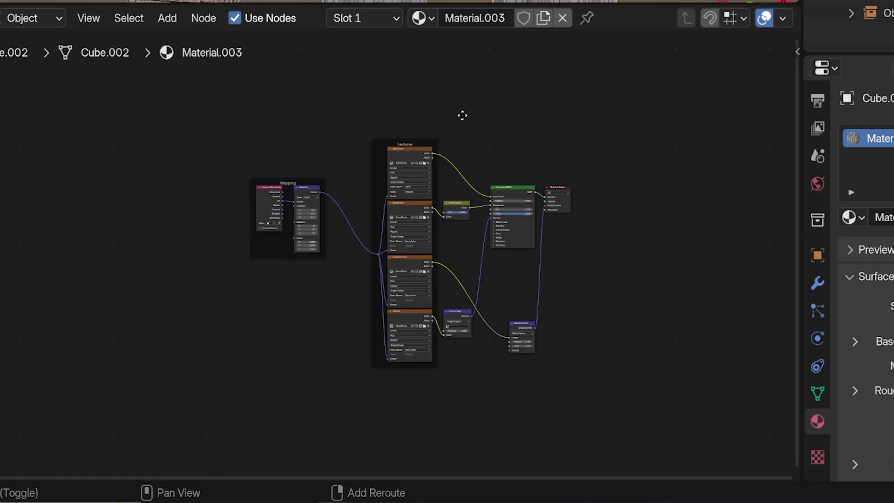
pyautogui.moveTo(488, 200); pyautogui.dragTo(539, 301, button='middle')
pyautogui.hotkey('ctrl', 'v')
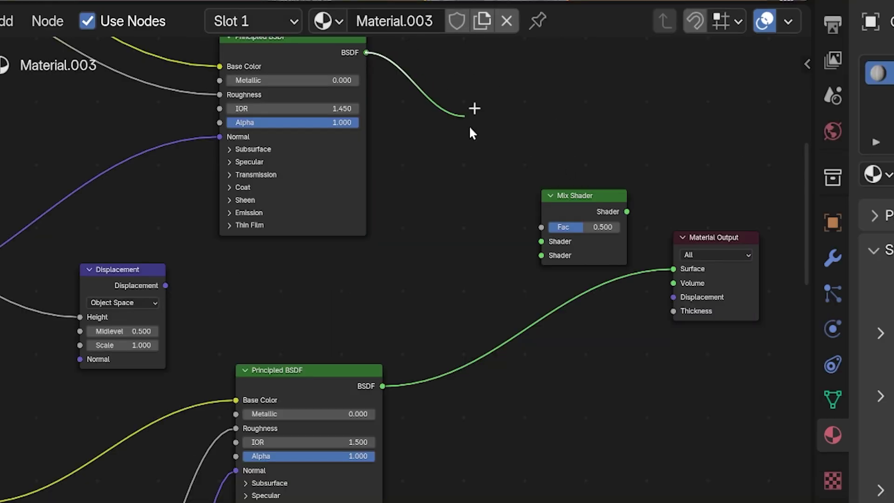
pyautogui.moveTo(471, 112); pyautogui.dragTo(541, 242)
pyautogui.moveTo(383, 386)
pyautogui.mouseDown()
pyautogui.moveTo(515, 300)
pyautogui.moveTo(541, 255)
pyautogui.mouseUp()
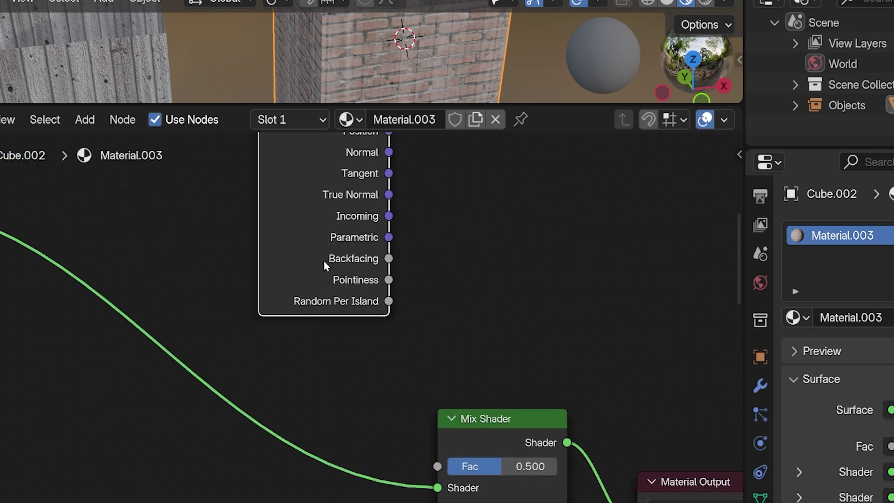
# - Drive the Mix Shader Fac with Backfacing and feed both Displacements into the Mix node
pyautogui.moveTo(390, 259); pyautogui.dragTo(437, 466)
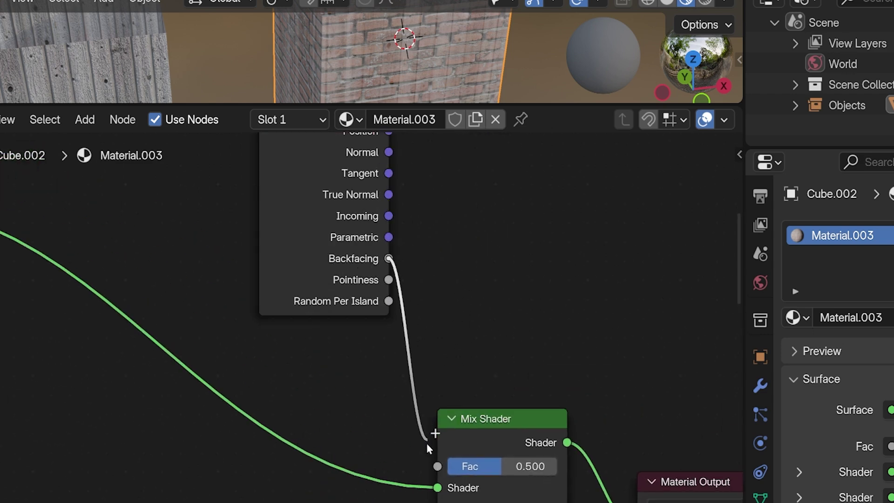
pyautogui.scroll(-2, 470, 343)
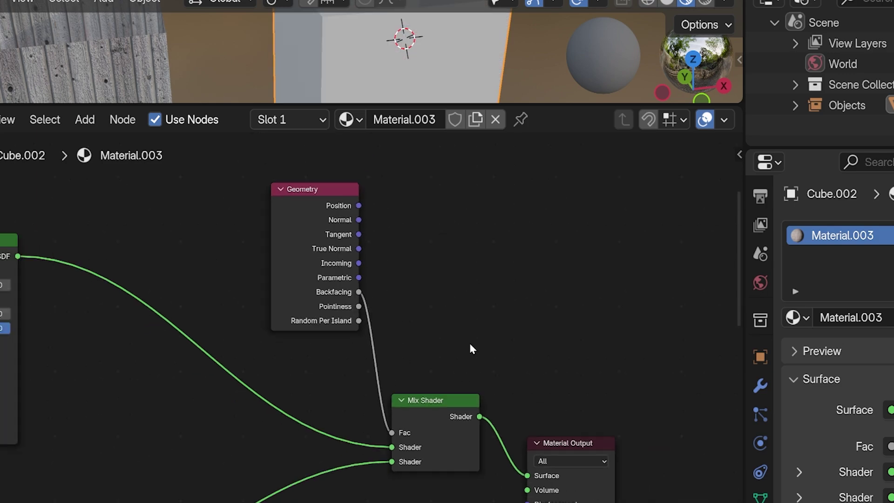
pyautogui.scroll(-1, 469, 343)
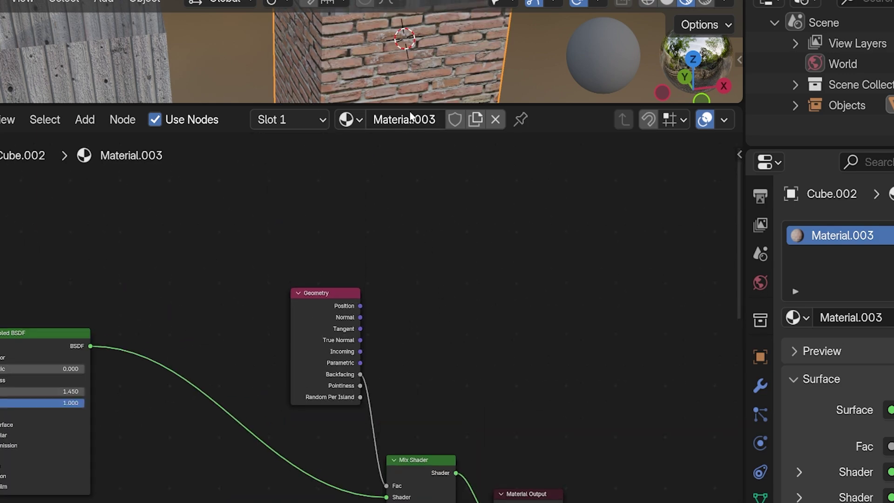
pyautogui.moveTo(411, 106); pyautogui.dragTo(444, 480)
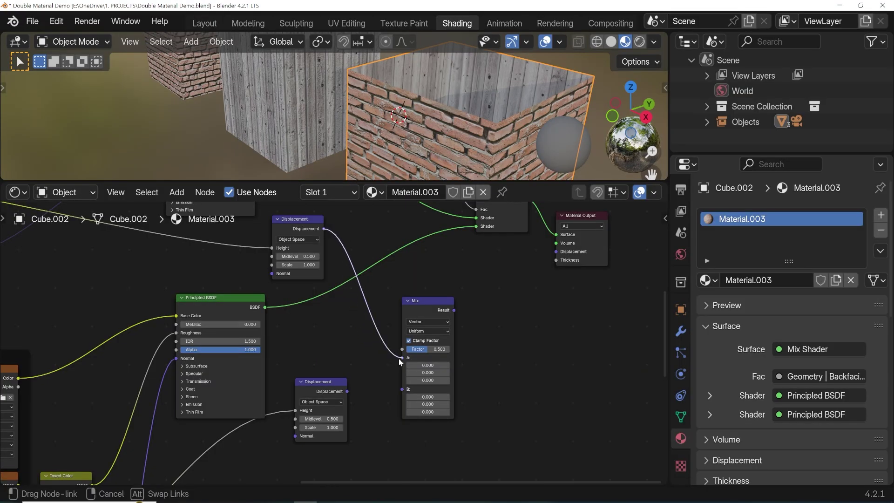
pyautogui.moveTo(337, 245); pyautogui.dragTo(402, 358)
pyautogui.moveTo(350, 392); pyautogui.dragTo(402, 368)
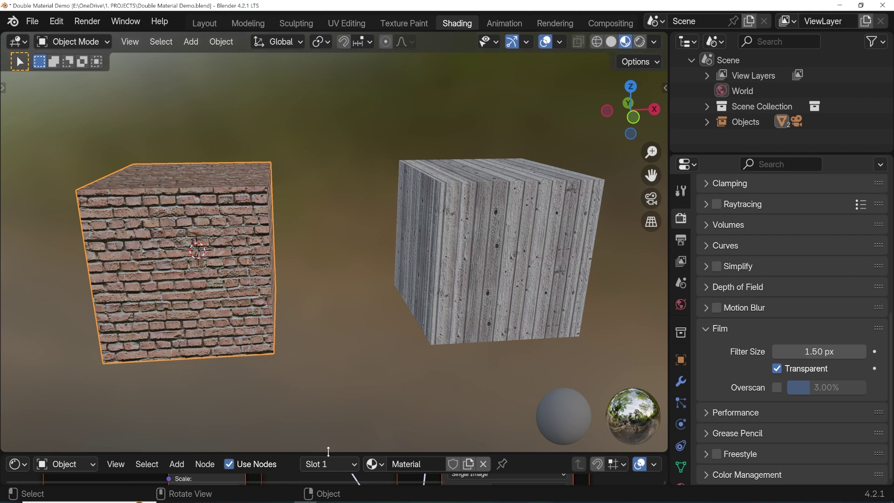
# - Orbit to look down on the cubes and delete the brick cube's top face
pyautogui.moveTo(328, 452); pyautogui.dragTo(329, 464)
pyautogui.moveTo(282, 345); pyautogui.dragTo(338, 350, button='middle')
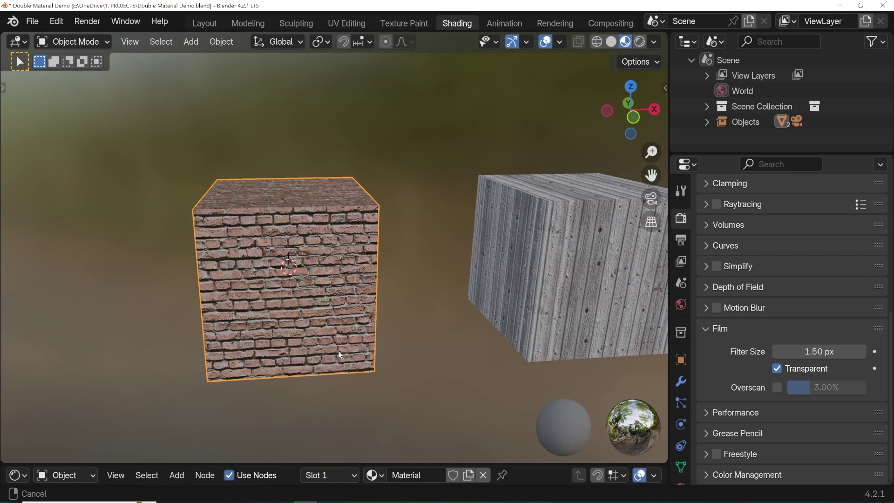
pyautogui.moveTo(444, 349); pyautogui.dragTo(354, 352, button='middle')
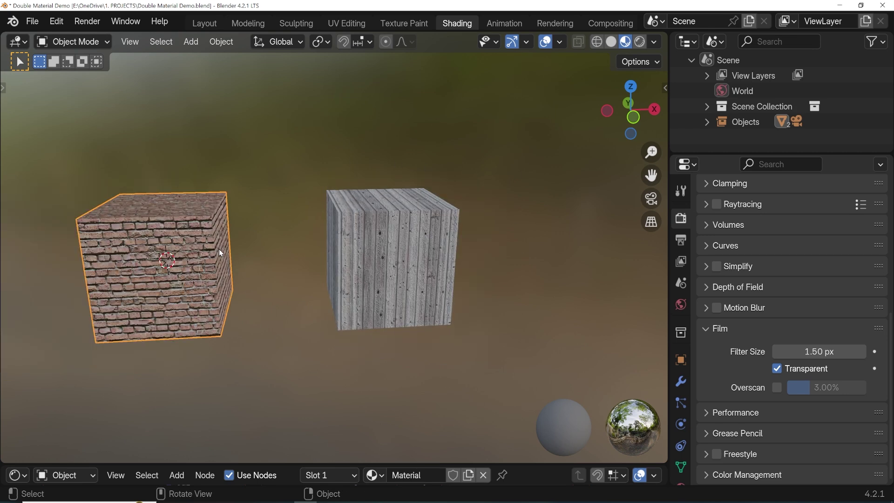
pyautogui.moveTo(219, 249); pyautogui.dragTo(283, 244, button='middle')
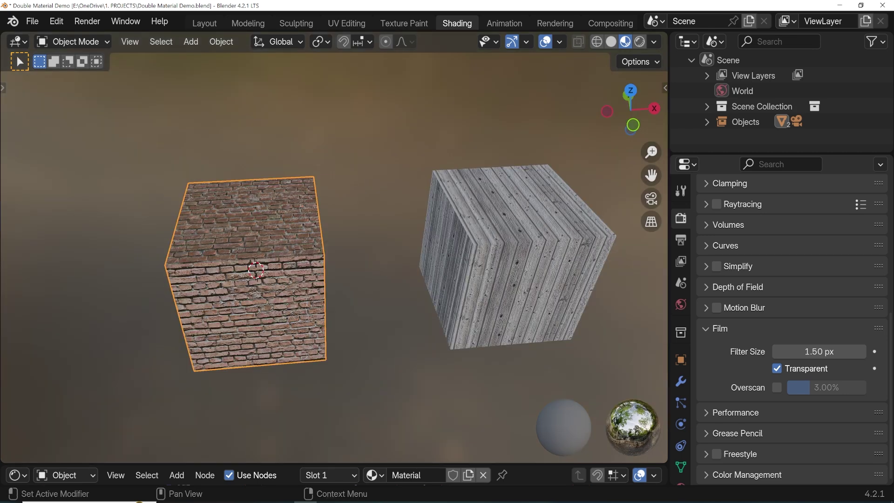
pyautogui.press('Tab')
pyautogui.click(246, 232)
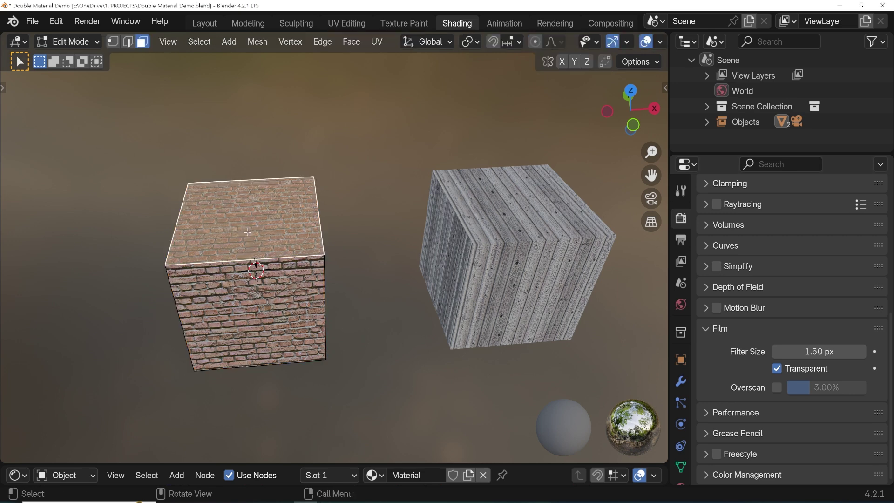
pyautogui.press('x')
pyautogui.click(205, 267)
# - Delete the wood cube's top face and return to Object Mode
pyautogui.press('Tab')
pyautogui.click(490, 226)
pyautogui.press('Tab')
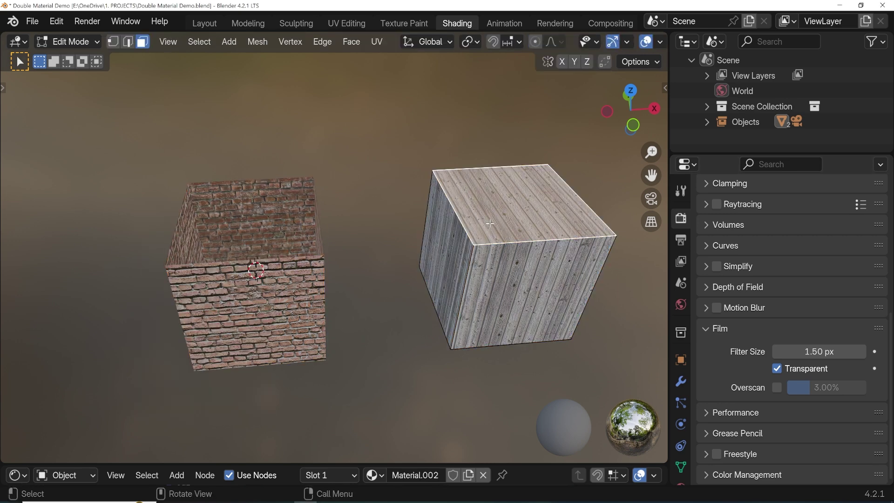
pyautogui.press('x')
pyautogui.click(491, 224)
pyautogui.press('Tab')
pyautogui.moveTo(479, 233); pyautogui.dragTo(430, 219, button='middle')
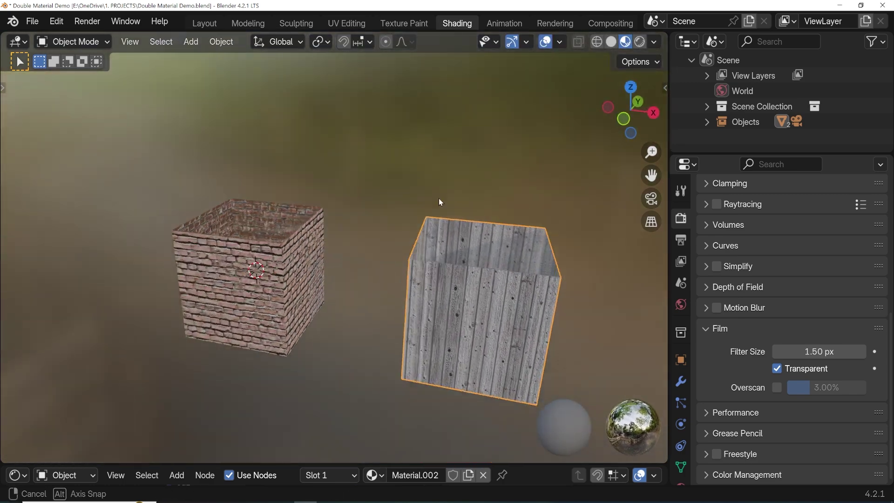
pyautogui.moveTo(430, 218); pyautogui.dragTo(439, 200, button='middle')
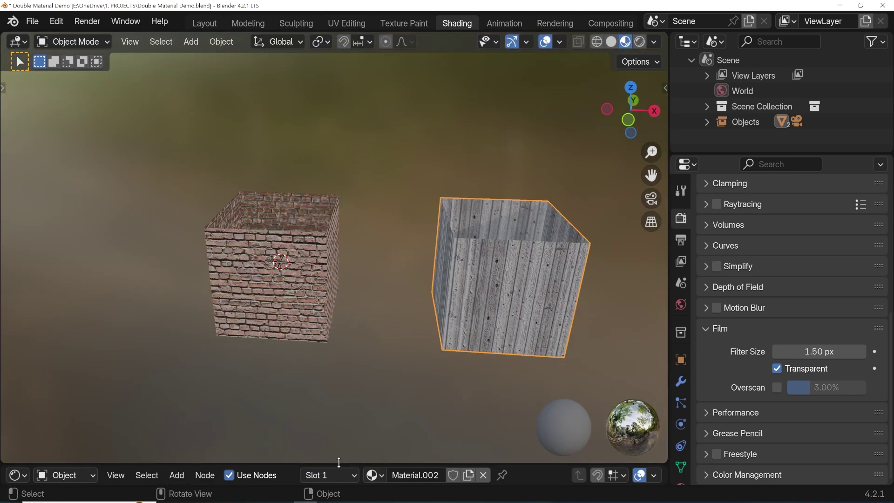
pyautogui.moveTo(363, 464); pyautogui.dragTo(371, 251)
pyautogui.scroll(-3, 340, 359)
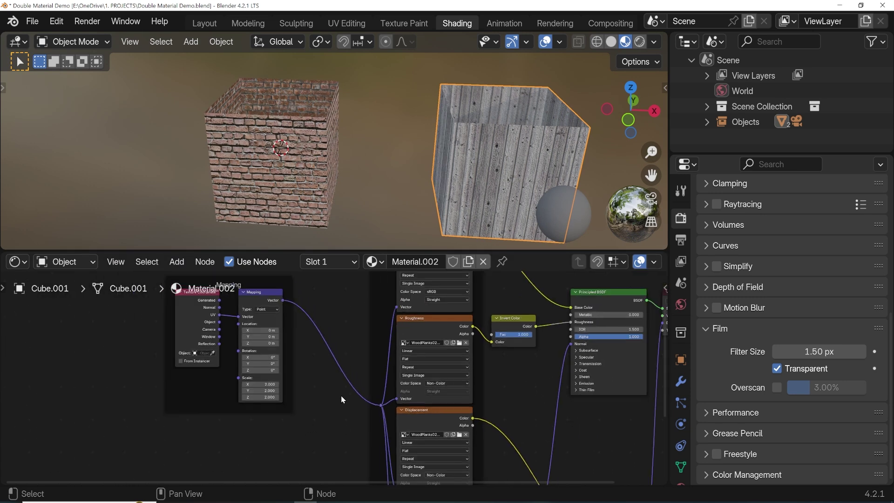
pyautogui.scroll(-1, 343, 399)
pyautogui.scroll(-2, 341, 392)
pyautogui.scroll(-1, 341, 393)
pyautogui.scroll(1, 342, 390)
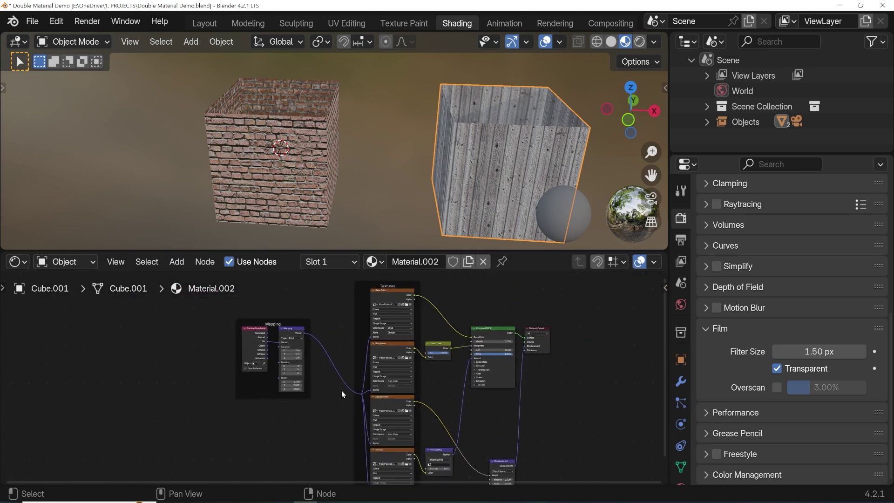
# - Enlarge the node editor, check the brick material, then reselect the wood cube and duplicate it
pyautogui.moveTo(342, 382); pyautogui.dragTo(322, 364, button='middle')
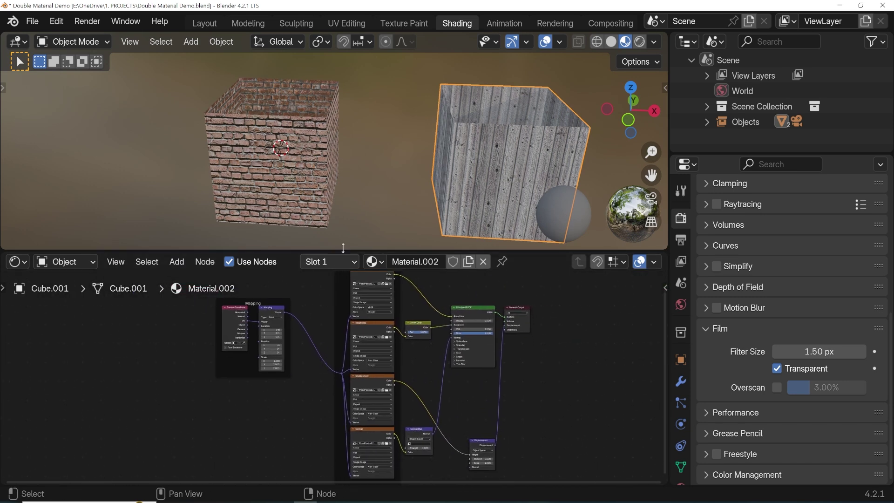
pyautogui.moveTo(344, 250); pyautogui.dragTo(350, 184)
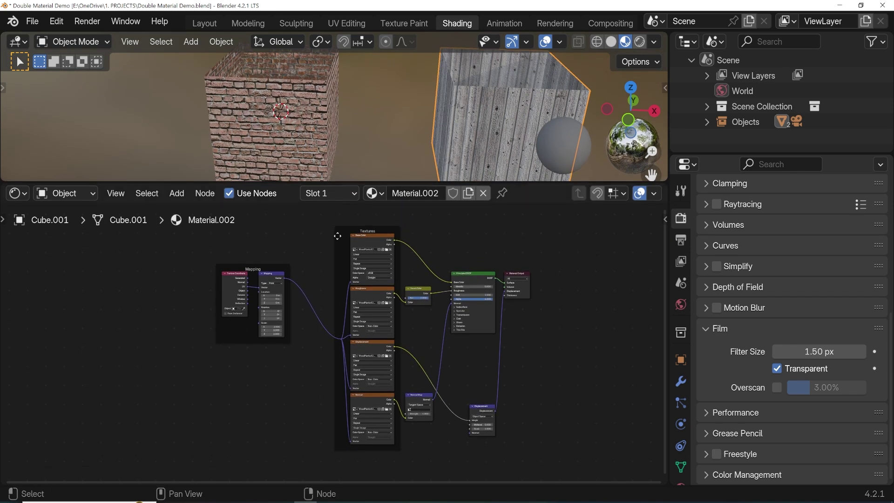
pyautogui.click(294, 116)
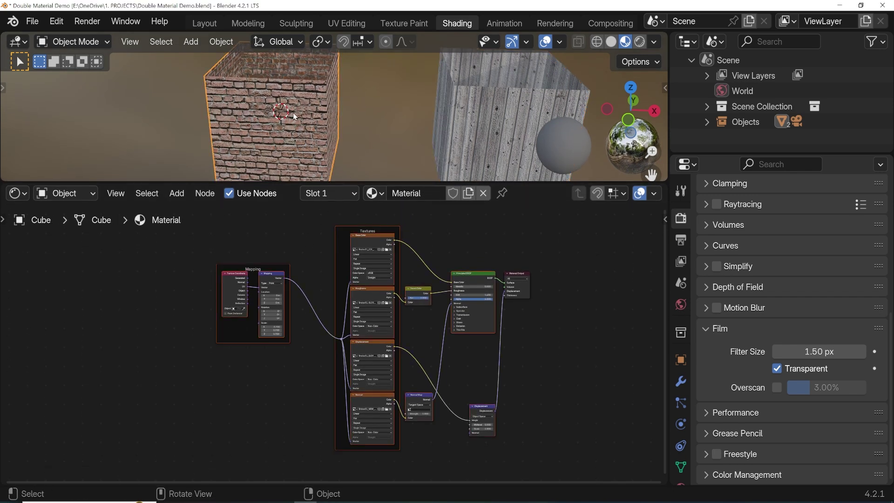
pyautogui.click(521, 115)
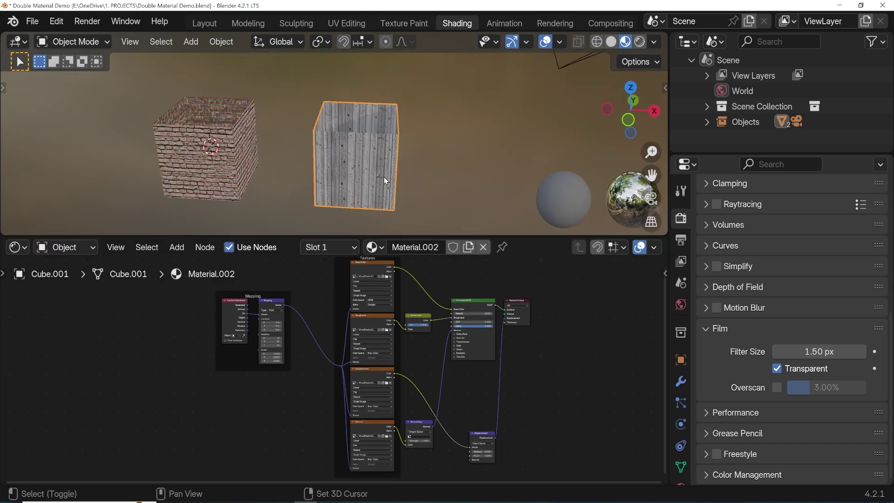
pyautogui.hotkey('shift', 'd')
# - Place the wood cube copy along X to the right of the original
pyautogui.press('x')
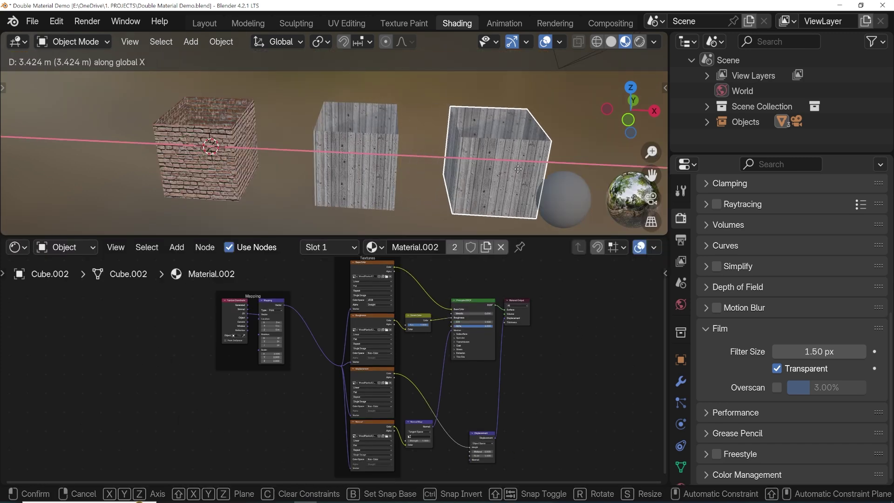
pyautogui.click(505, 183)
pyautogui.moveTo(505, 183); pyautogui.dragTo(413, 192, button='middle')
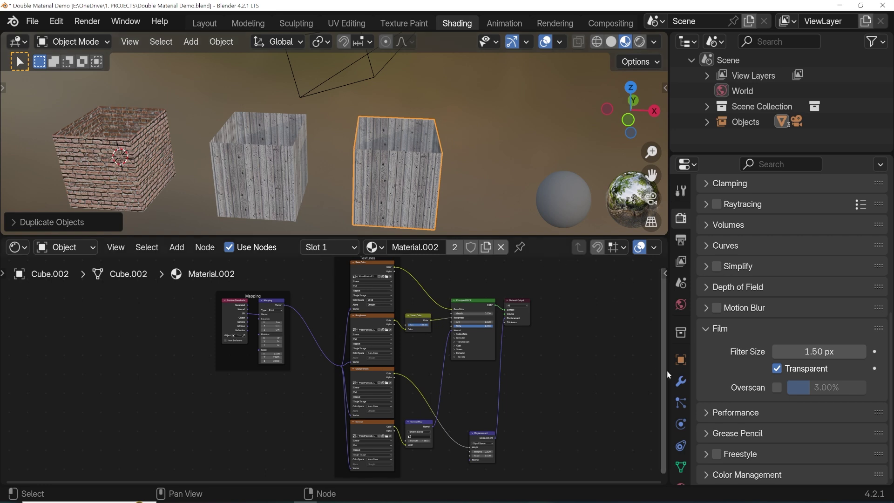
# - Give the copied cube its own duplicate material in the Material tab
pyautogui.click(680, 438)
pyautogui.scroll(5, 777, 232)
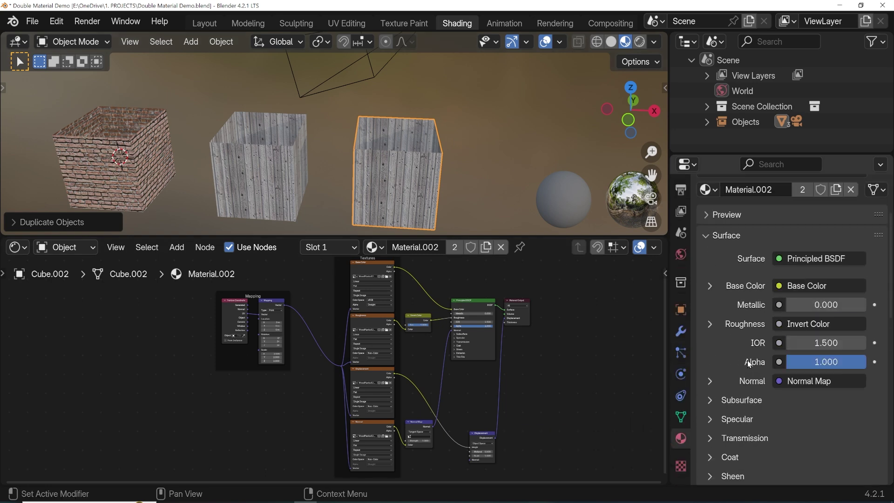
pyautogui.scroll(4, 777, 232)
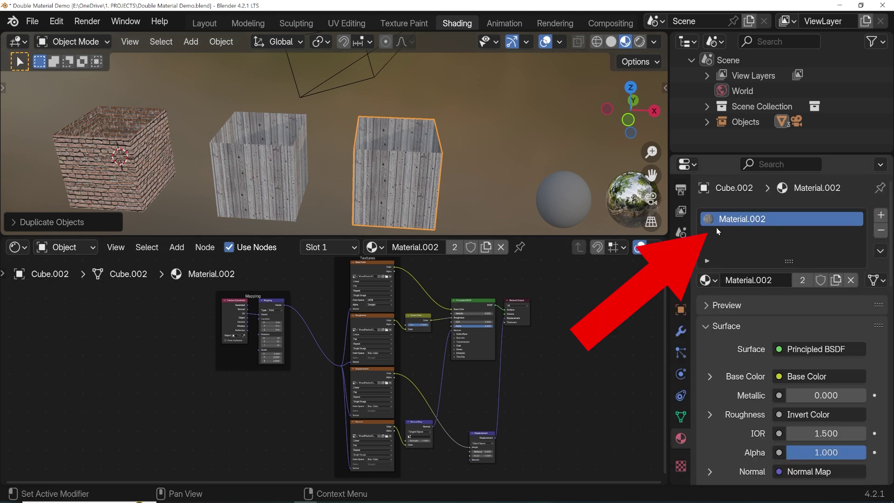
pyautogui.click(260, 163)
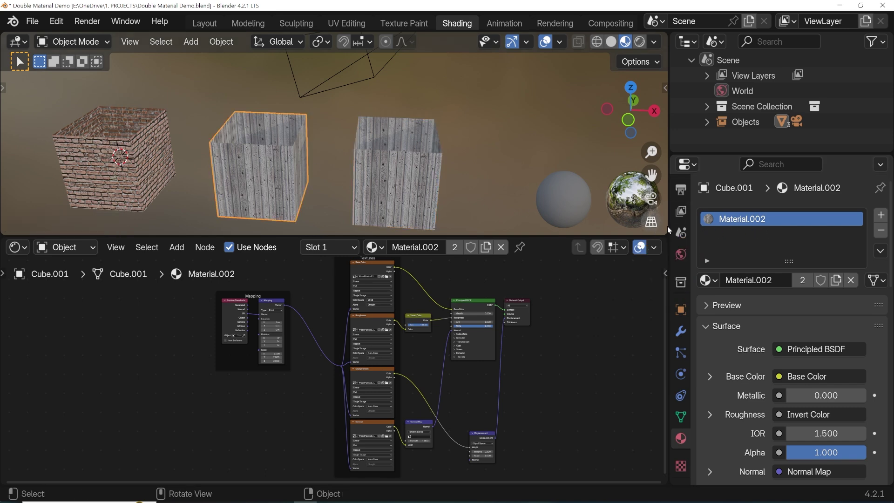
pyautogui.click(409, 175)
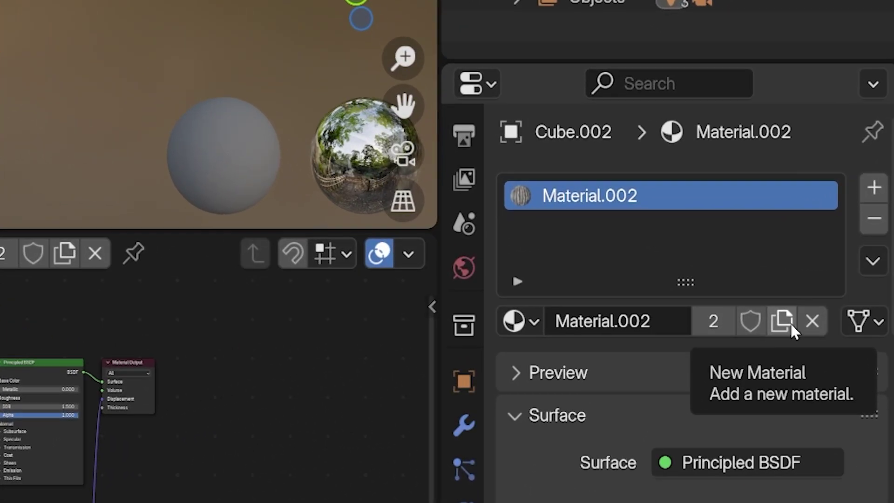
pyautogui.click(781, 322)
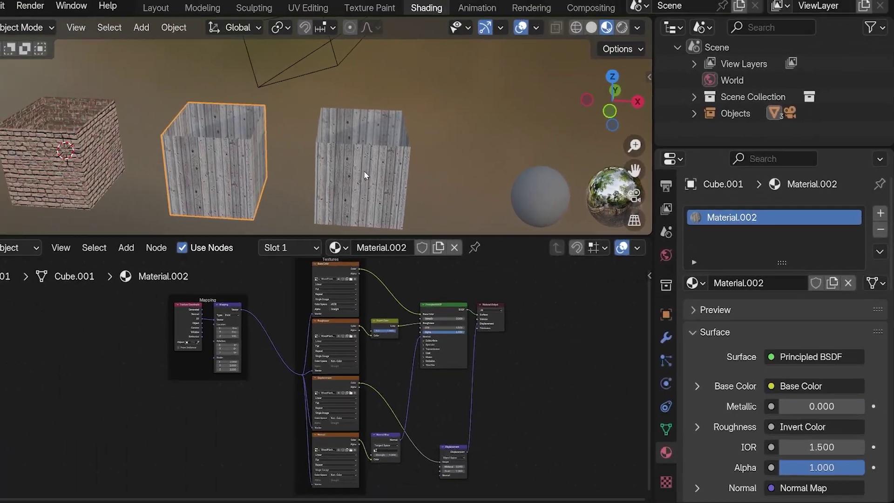
# - Click through the wood cubes, ending on the brick cube to display Material.001
pyautogui.click(364, 171)
pyautogui.keyDown('shift'); pyautogui.moveTo(493, 193); pyautogui.dragTo(397, 181, button='middle'); pyautogui.keyUp('shift')
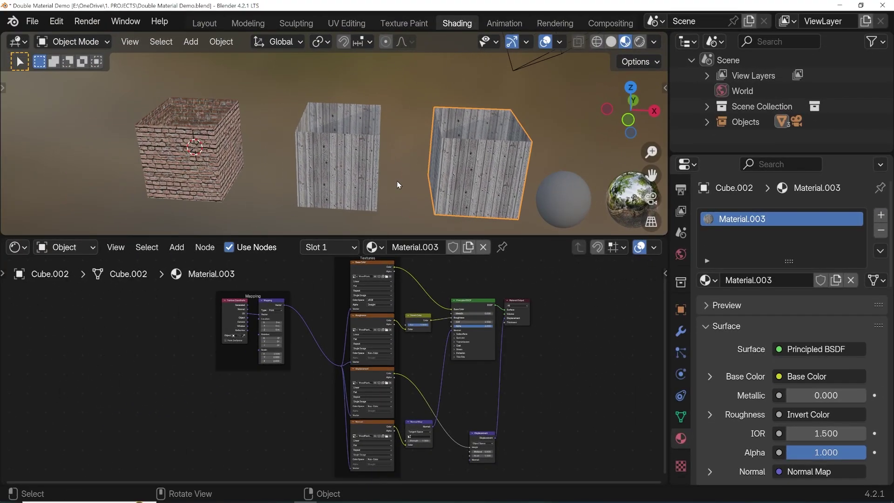
pyautogui.click(357, 176)
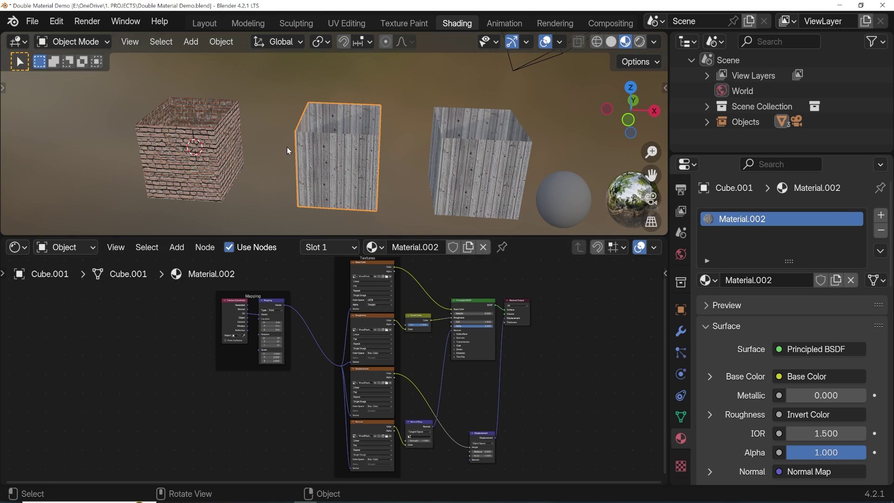
pyautogui.click(465, 163)
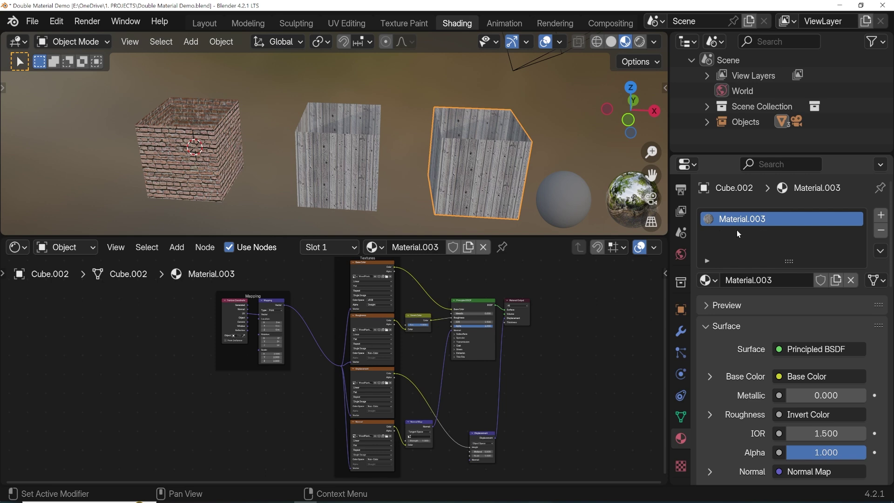
pyautogui.click(214, 166)
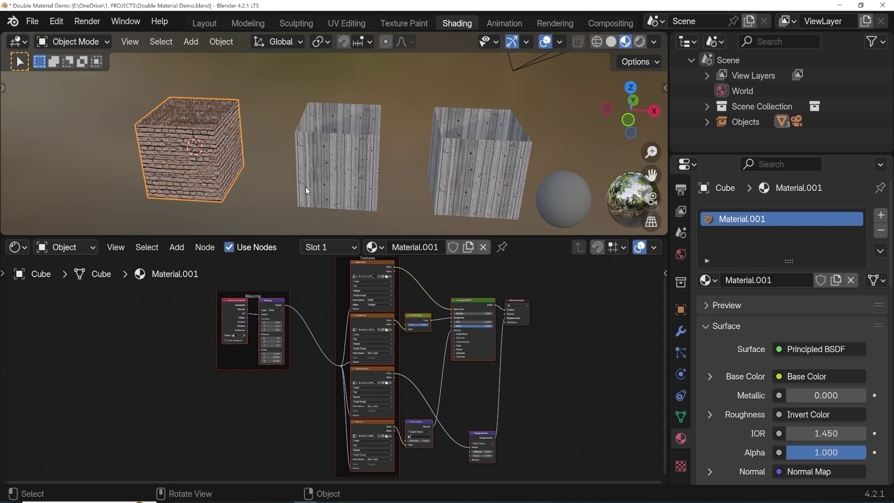
pyautogui.scroll(-1, 344, 341)
pyautogui.scroll(-1, 344, 340)
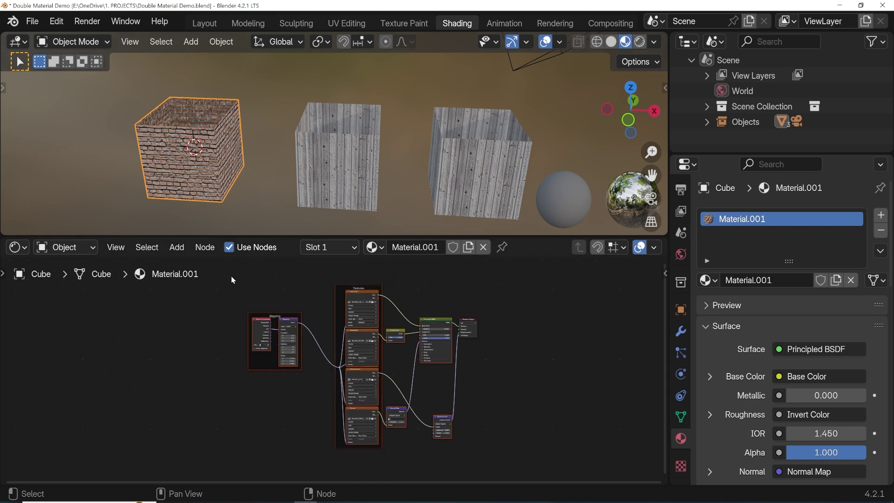
# - Box-select all of the brick material's nodes and copy them with Ctrl+C
pyautogui.moveTo(227, 267); pyautogui.dragTo(451, 454)
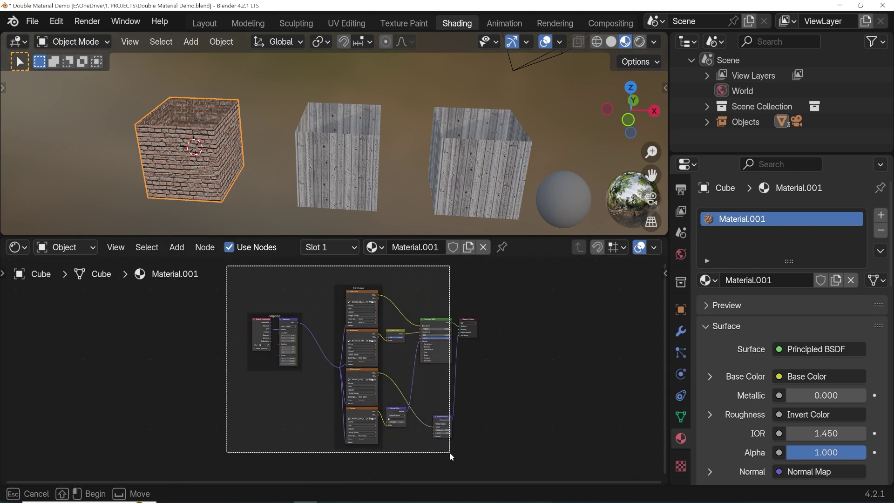
pyautogui.moveTo(450, 454); pyautogui.dragTo(454, 455)
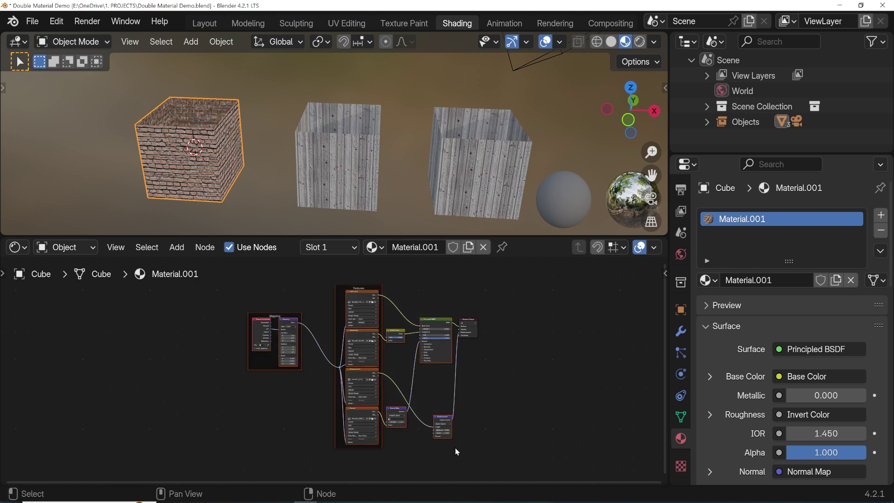
pyautogui.scroll(1, 455, 451)
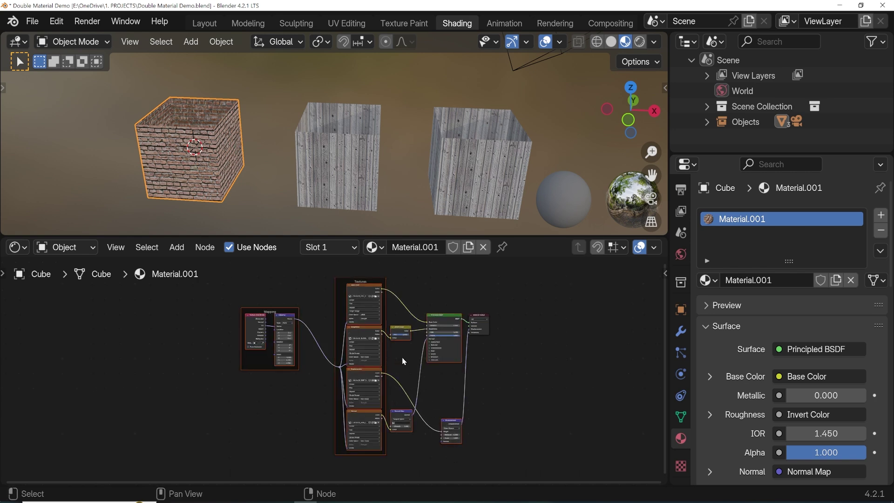
pyautogui.press('ctrl')
pyautogui.hotkey('ctrl', 'c')
# - Select the right cube and paste the brick nodes above its wood nodes
pyautogui.click(474, 185)
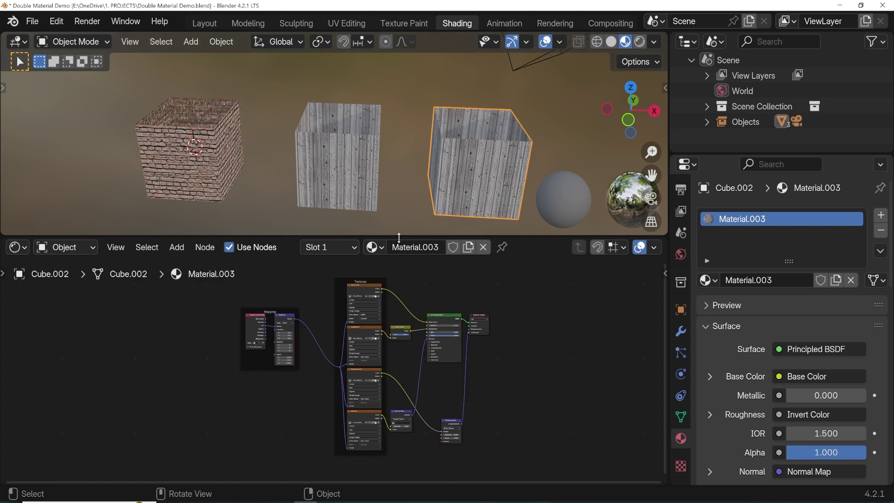
pyautogui.moveTo(399, 238); pyautogui.dragTo(422, 114)
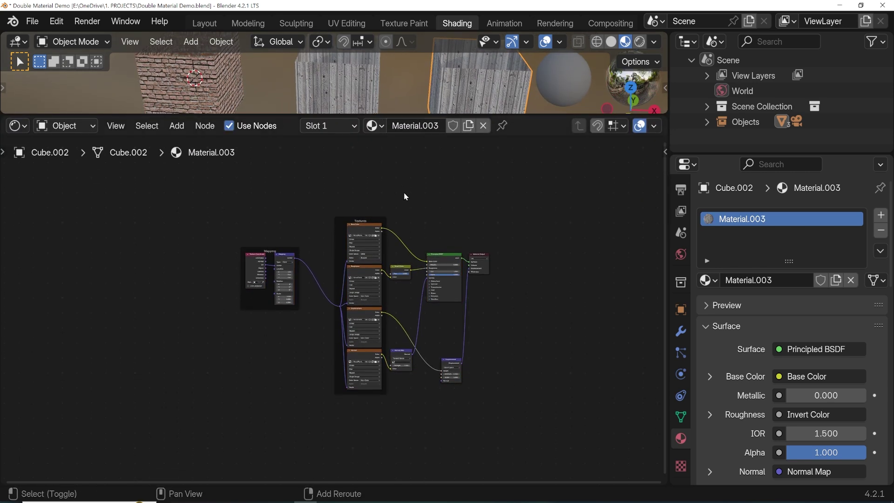
pyautogui.moveTo(405, 196); pyautogui.dragTo(457, 295, button='middle')
pyautogui.press('ctrl')
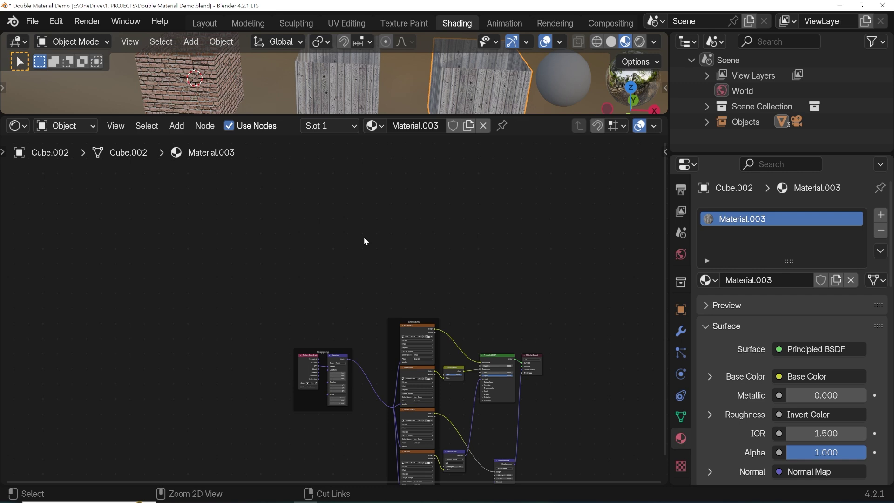
pyautogui.hotkey('ctrl', 'v')
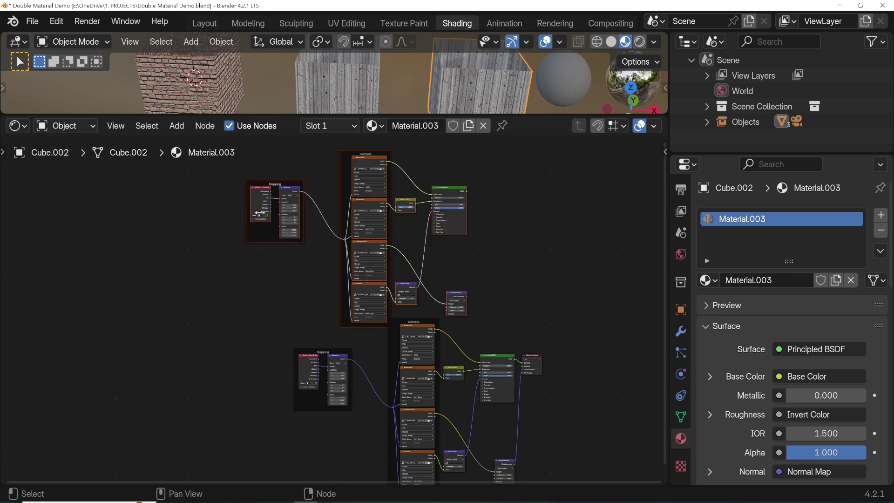
pyautogui.press('g')
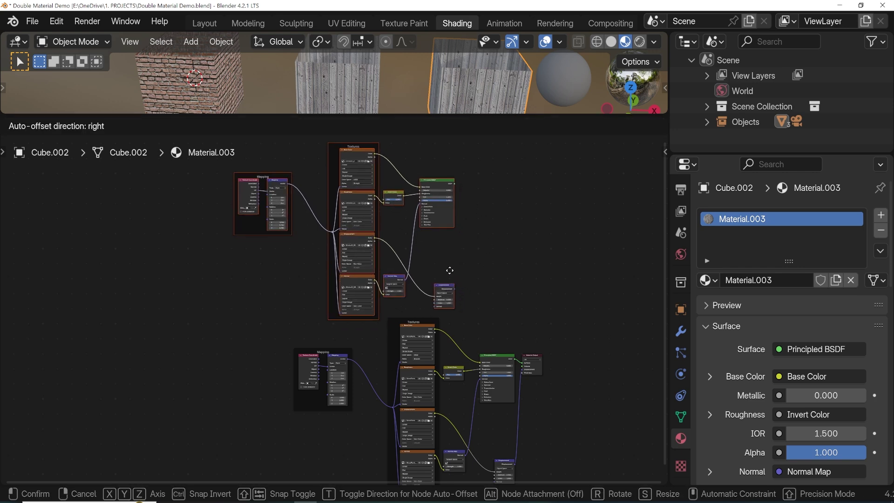
pyautogui.click(451, 278)
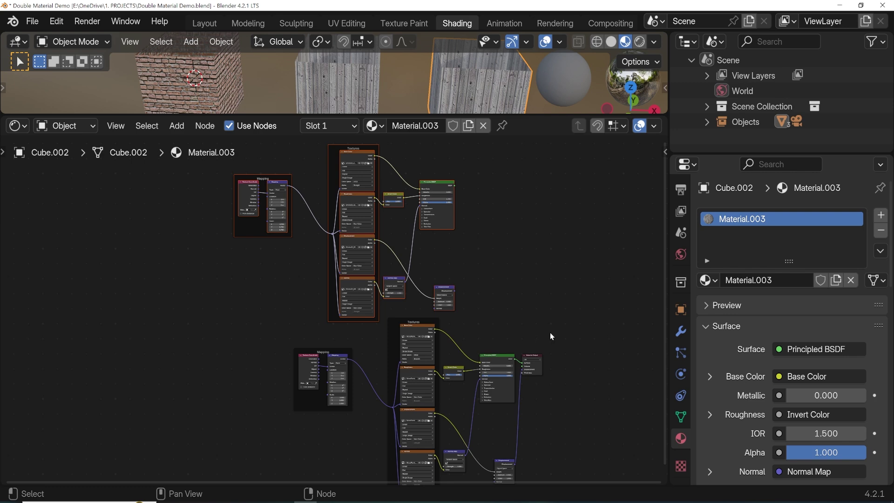
# - Move Material Output to the right and both Principled BSDFs up beside it
pyautogui.click(537, 358)
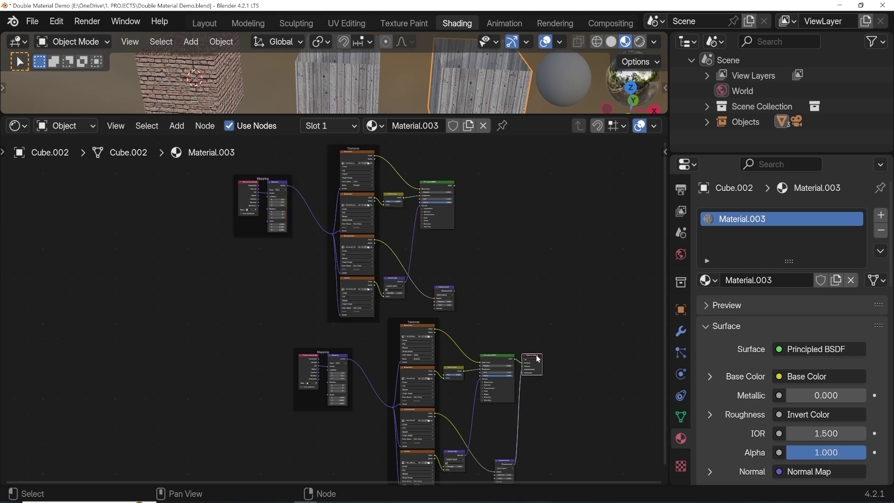
pyautogui.press('g')
pyautogui.click(617, 270)
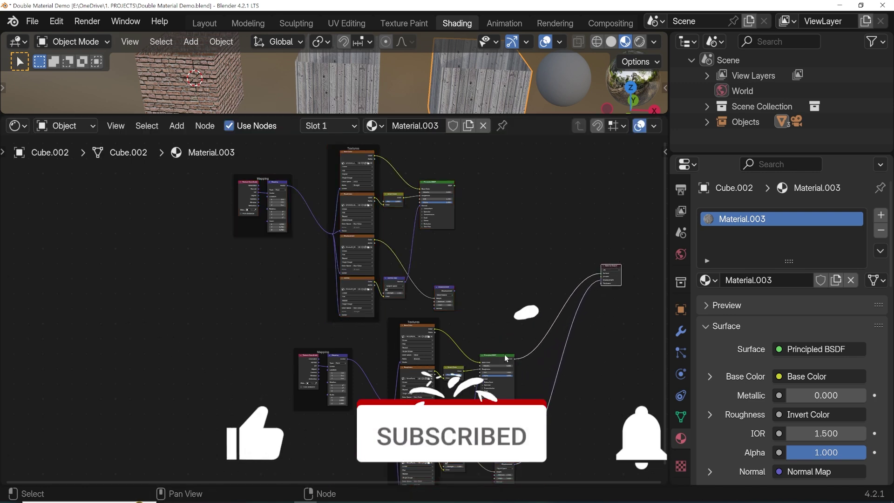
pyautogui.moveTo(506, 358); pyautogui.dragTo(523, 319)
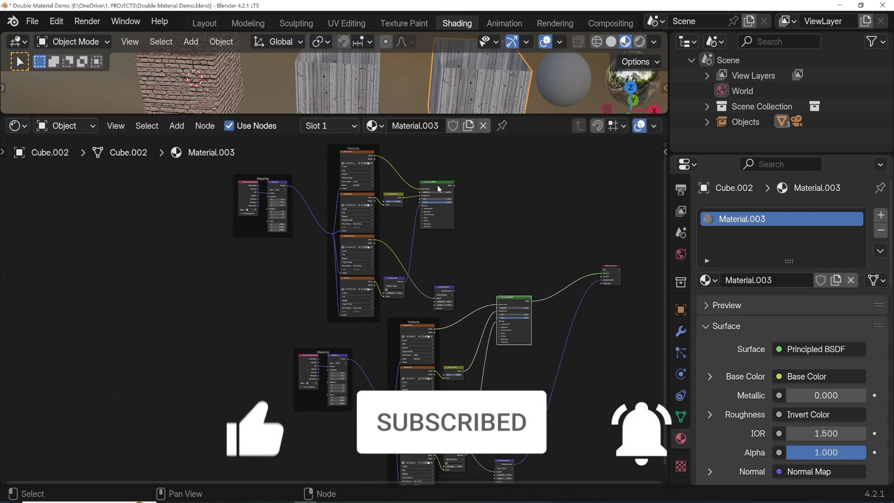
pyautogui.moveTo(437, 183); pyautogui.dragTo(512, 222)
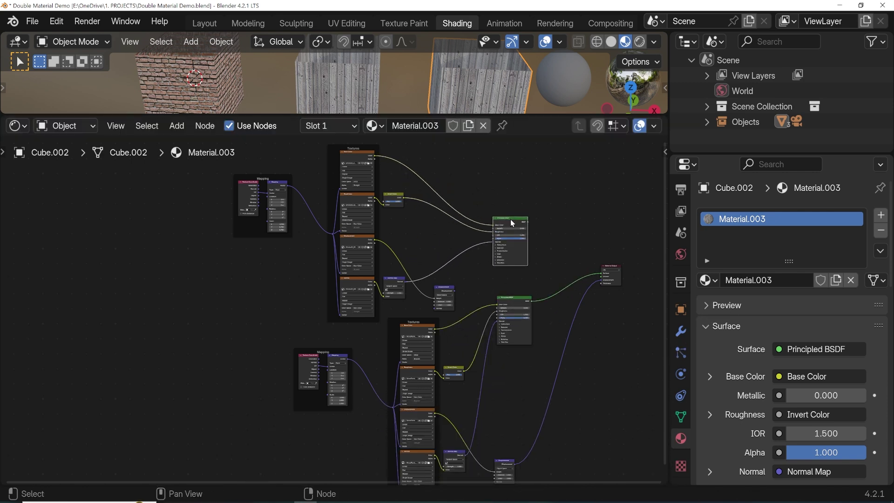
pyautogui.scroll(1, 600, 284)
pyautogui.scroll(2, 605, 274)
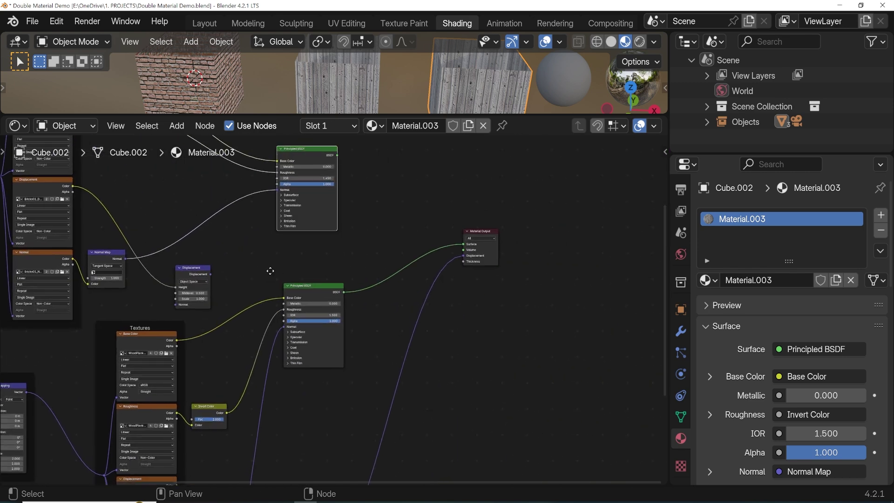
pyautogui.scroll(1, 377, 259)
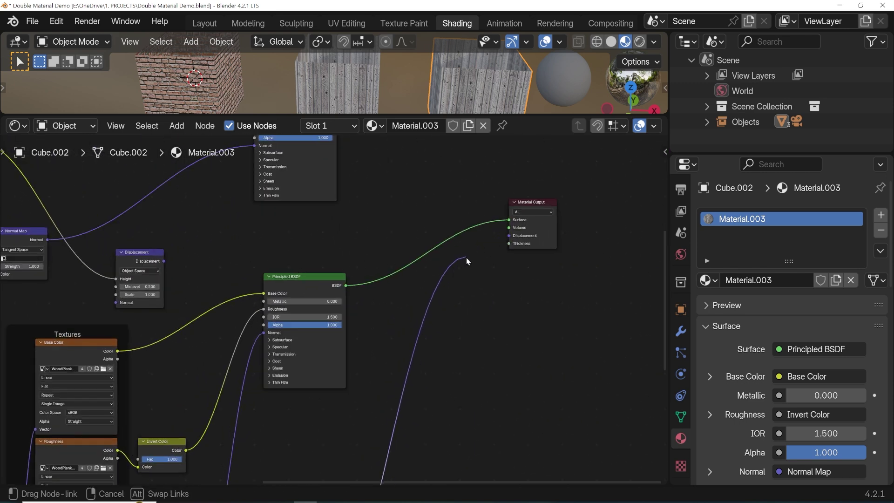
# - Disconnect the Displacement link from the output and move both Displacement nodes aside
pyautogui.moveTo(508, 237); pyautogui.dragTo(466, 258)
pyautogui.scroll(-1, 463, 257)
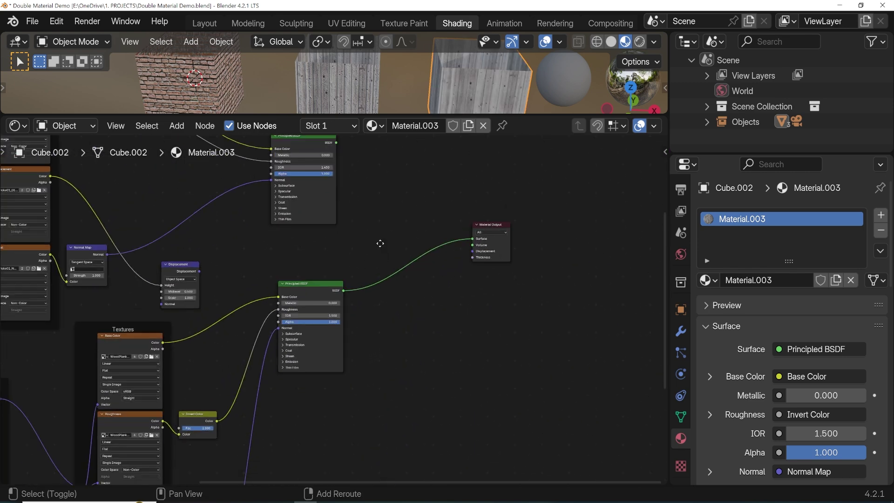
pyautogui.scroll(-1, 471, 270)
pyautogui.moveTo(471, 270); pyautogui.dragTo(482, 279, button='middle')
pyautogui.scroll(-1, 483, 279)
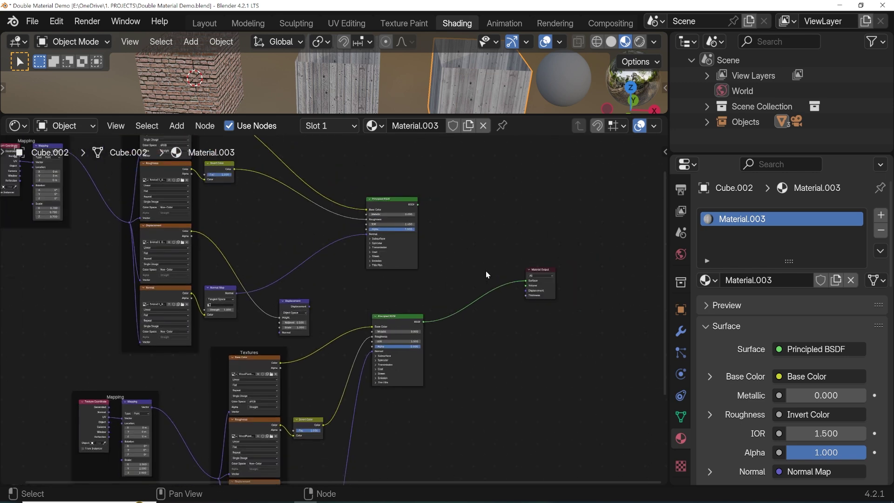
pyautogui.scroll(-1, 486, 271)
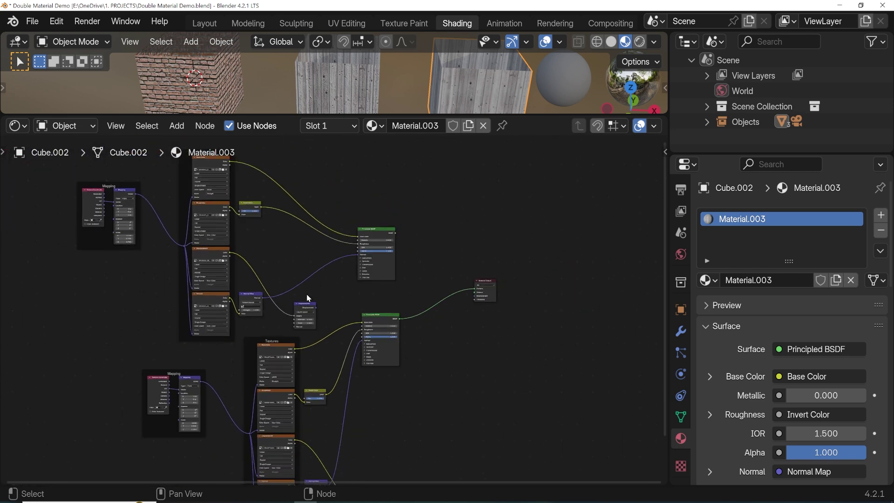
pyautogui.moveTo(308, 308); pyautogui.dragTo(334, 294)
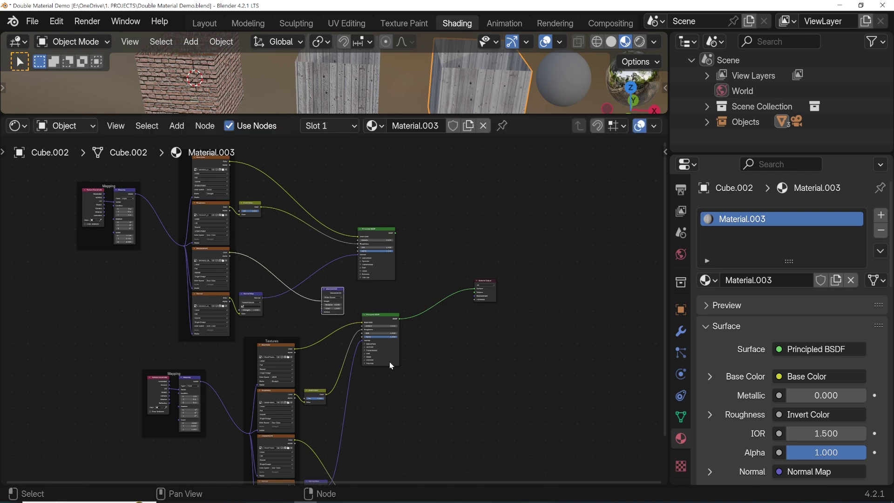
pyautogui.scroll(1, 394, 329)
pyautogui.moveTo(371, 434); pyautogui.dragTo(390, 375)
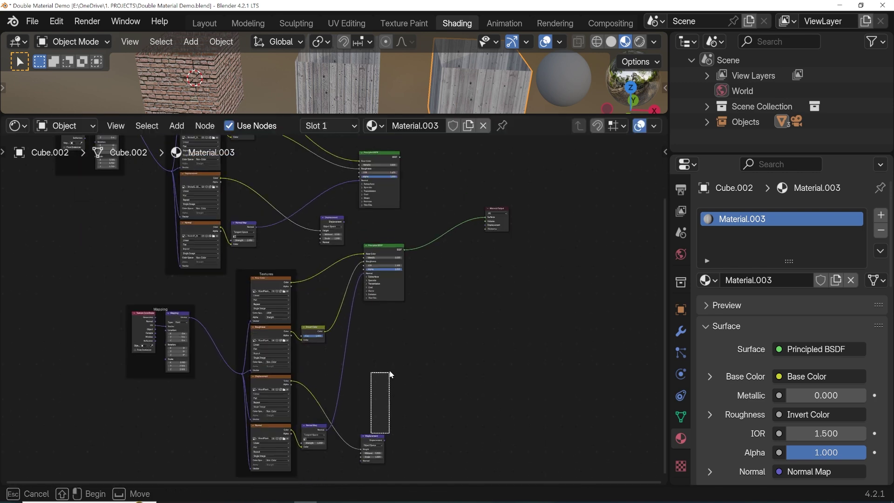
pyautogui.click(374, 440)
pyautogui.press('g')
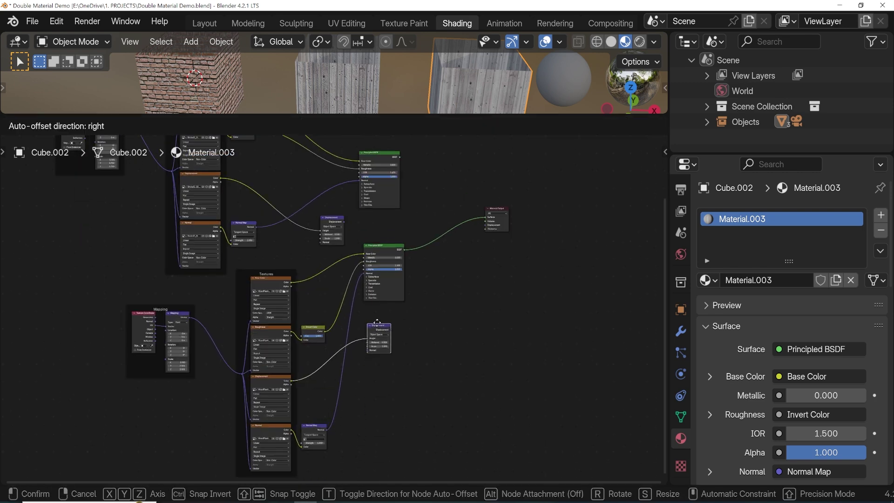
pyautogui.click(377, 323)
pyautogui.scroll(1, 441, 310)
pyautogui.scroll(1, 443, 324)
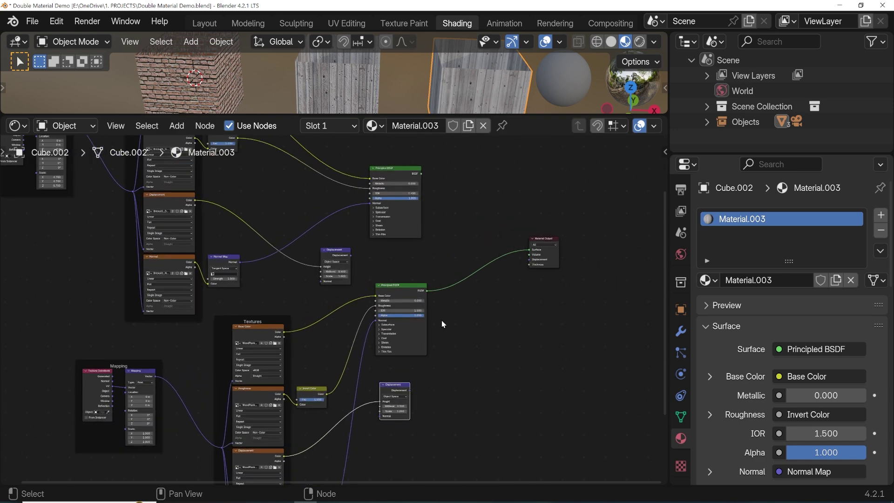
pyautogui.scroll(2, 442, 323)
# - Frame both shaders and the output, make the 3D view slightly taller, and bring up the Add menu
pyautogui.moveTo(481, 252); pyautogui.dragTo(435, 295, button='middle')
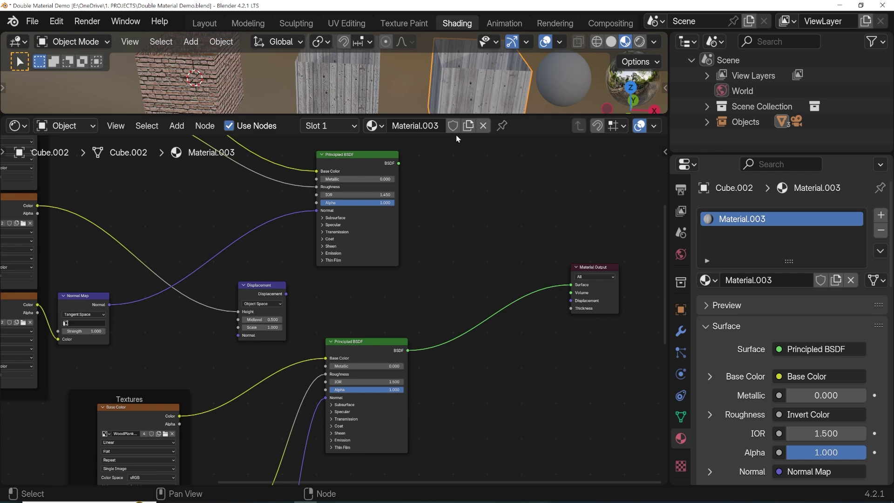
pyautogui.moveTo(461, 115); pyautogui.dragTo(463, 152)
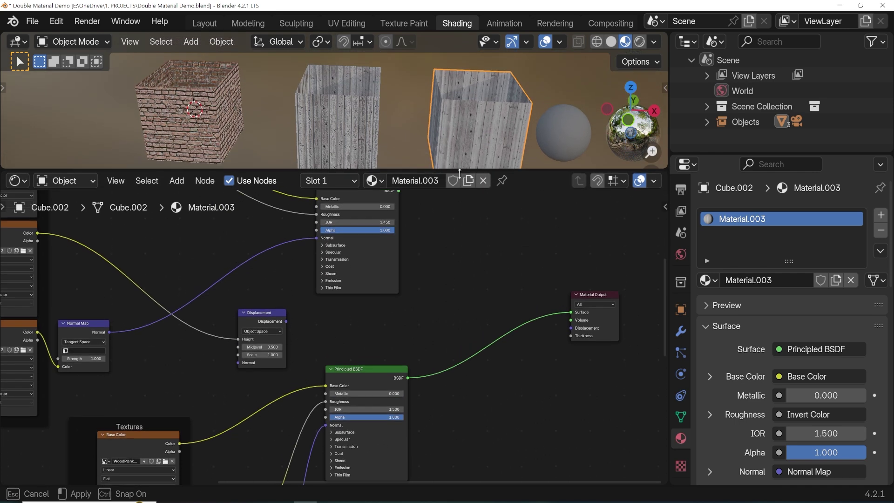
pyautogui.moveTo(459, 172); pyautogui.dragTo(459, 176)
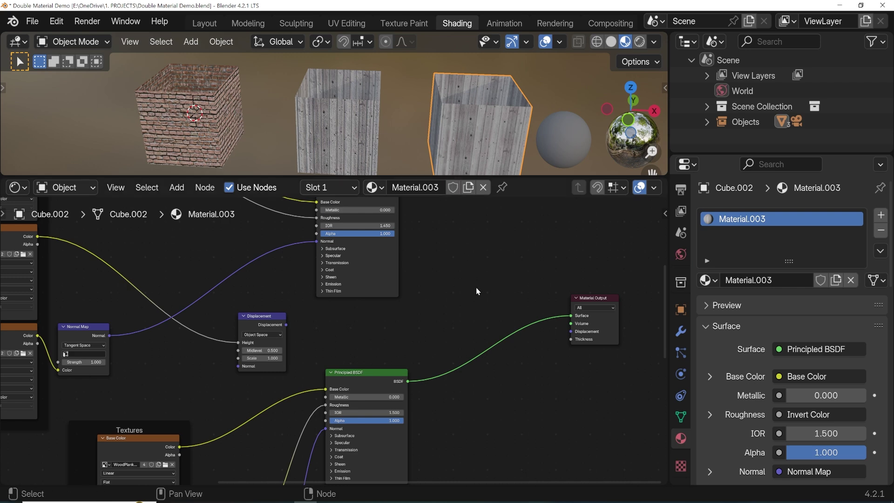
pyautogui.hotkey('shift', 'a')
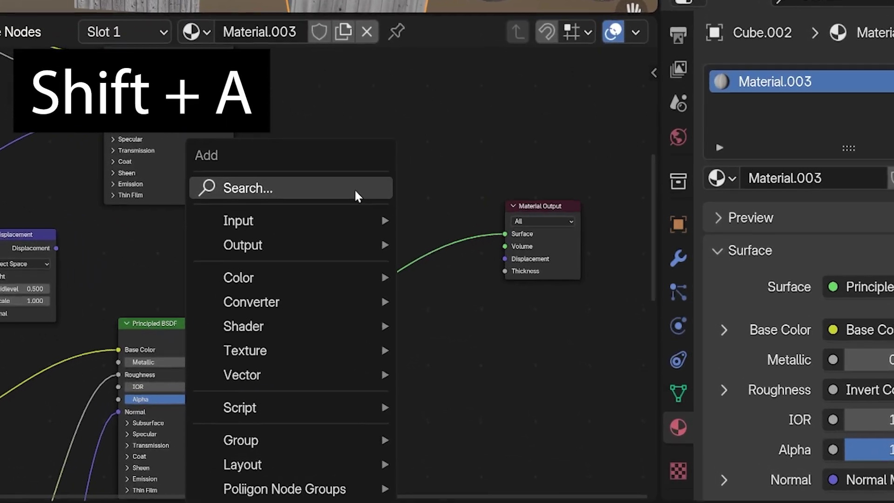
# - Search for a Mix Shader and place it beside the Material Output
pyautogui.click(350, 187)
pyautogui.write('mix')
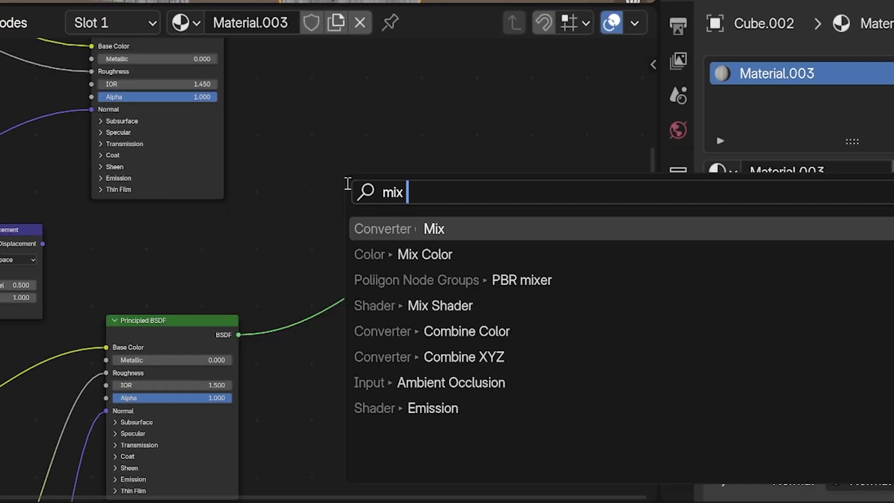
pyautogui.write(' shad')
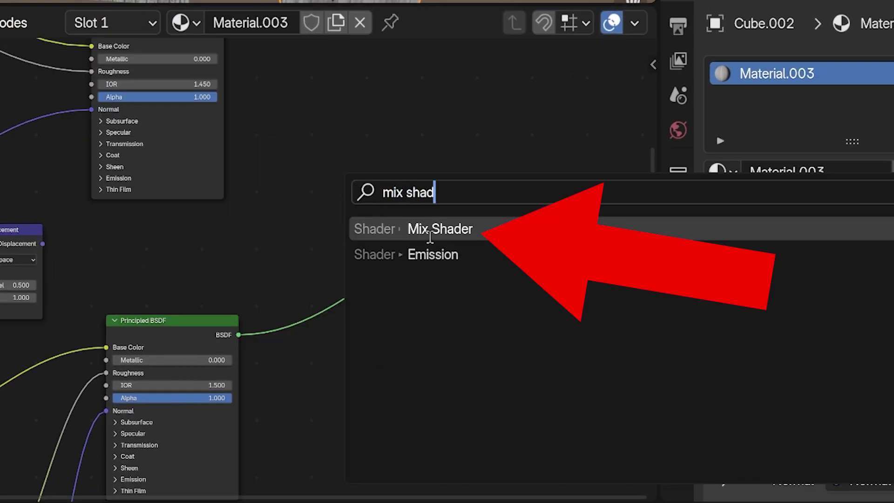
pyautogui.click(434, 229)
pyautogui.click(383, 164)
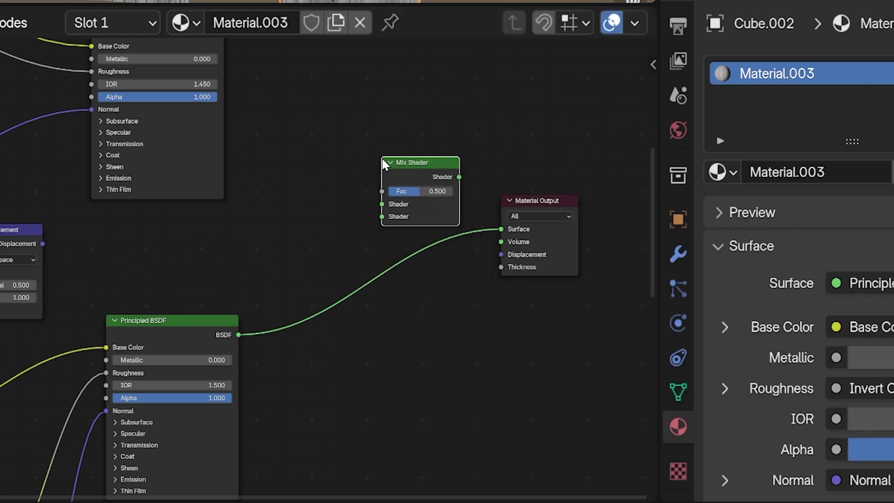
pyautogui.scroll(1, 297, 156)
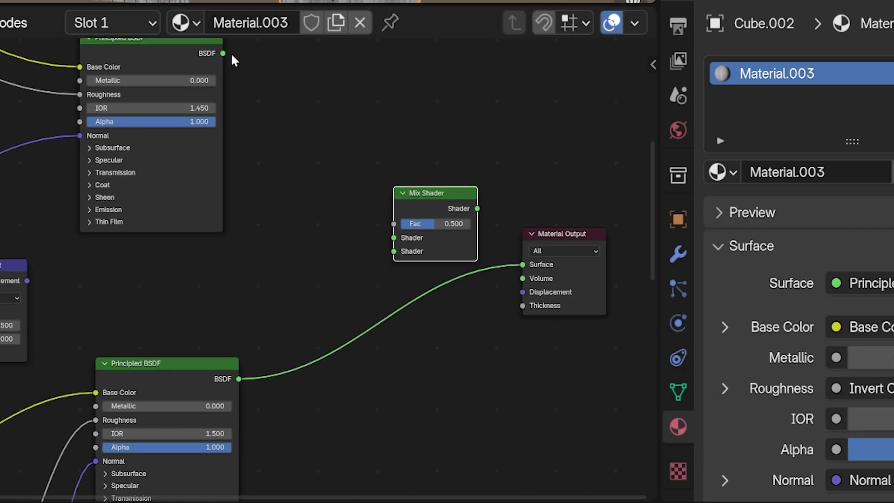
# - Link both Principled BSDFs into the Mix Shader and its result to Surface
pyautogui.moveTo(223, 53); pyautogui.dragTo(394, 238)
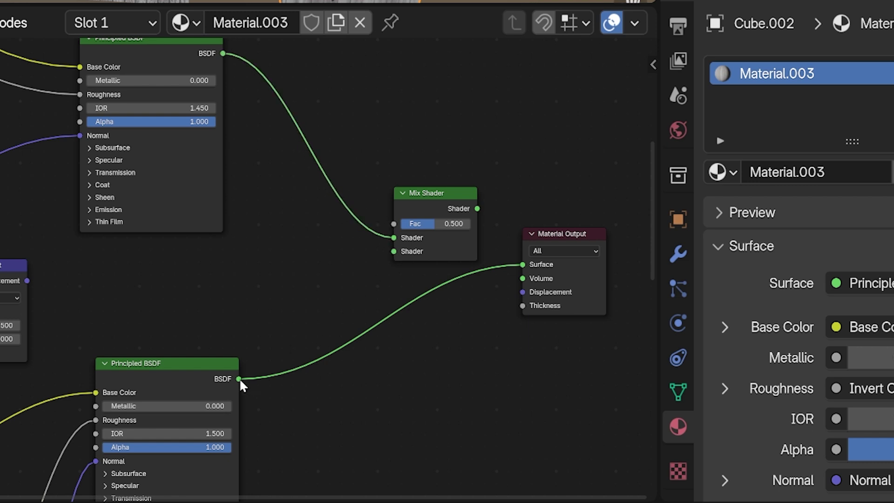
pyautogui.moveTo(239, 378); pyautogui.dragTo(396, 253)
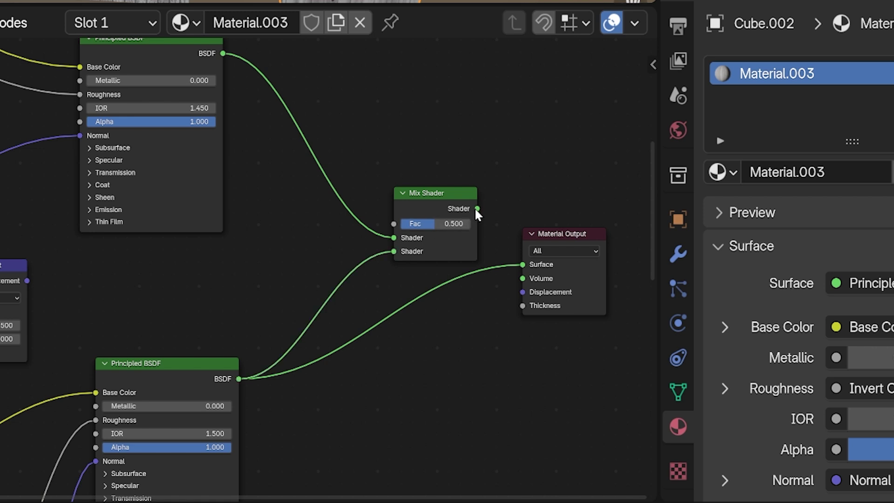
pyautogui.moveTo(476, 208); pyautogui.dragTo(502, 225)
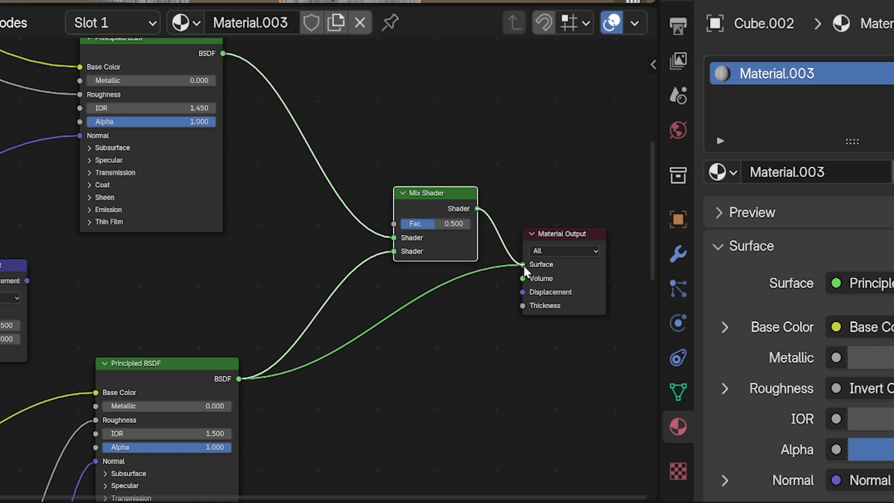
pyautogui.moveTo(526, 271); pyautogui.dragTo(524, 268)
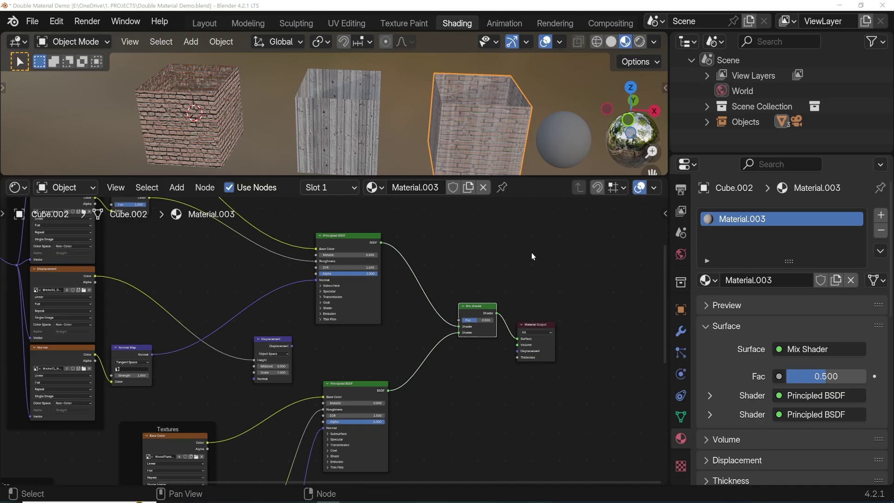
pyautogui.scroll(-4, 531, 255)
pyautogui.scroll(-3, 515, 265)
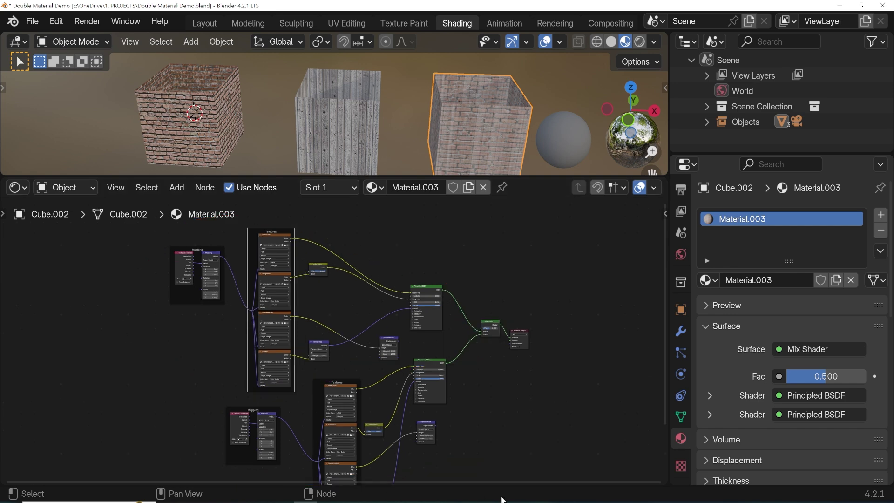
# - Enlarge the 3D view and orbit onto Cube.002 to inspect its blended brick-and-wood surface
pyautogui.moveTo(508, 427); pyautogui.dragTo(500, 366, button='middle')
pyautogui.scroll(1, 374, 315)
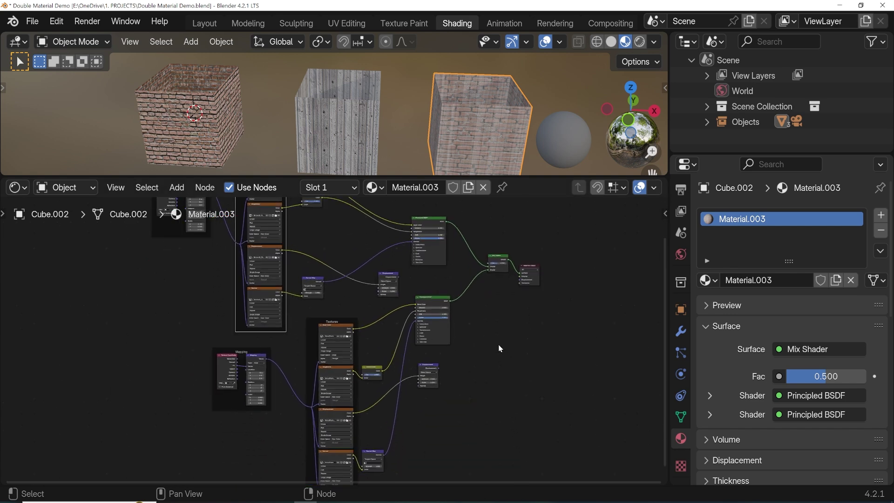
pyautogui.scroll(2, 499, 349)
pyautogui.scroll(2, 543, 280)
pyautogui.moveTo(563, 261); pyautogui.dragTo(231, 415, button='middle')
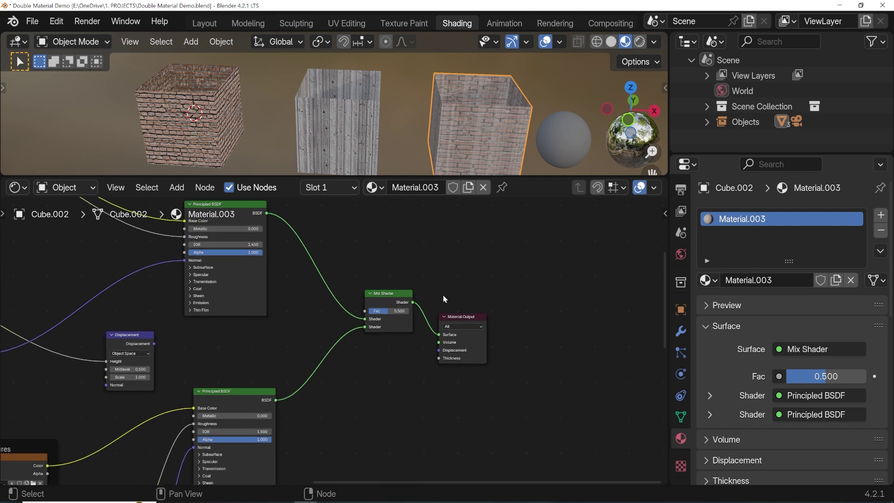
pyautogui.moveTo(453, 175); pyautogui.dragTo(453, 384)
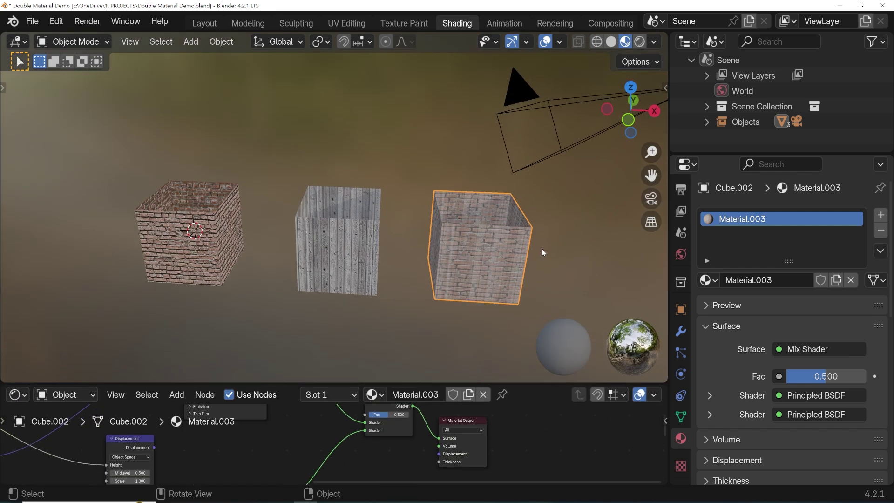
pyautogui.scroll(5, 543, 246)
pyautogui.scroll(-5, 542, 243)
pyautogui.moveTo(542, 243)
pyautogui.keyDown('shift'); pyautogui.mouseDown(button='middle')
pyautogui.moveTo(406, 203)
pyautogui.moveTo(359, 212)
pyautogui.mouseUp(button='middle'); pyautogui.keyUp('shift')
pyautogui.scroll(2, 434, 216)
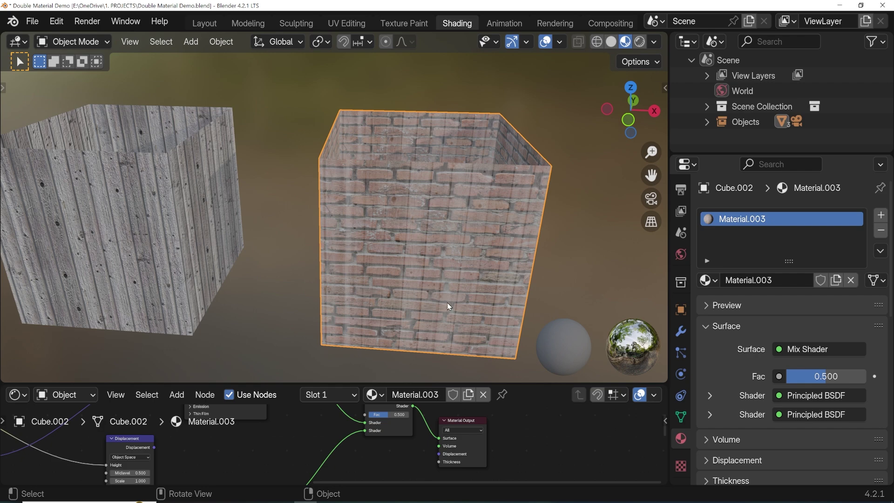
pyautogui.moveTo(441, 219)
pyautogui.mouseDown(button='middle')
pyautogui.moveTo(459, 223)
pyautogui.moveTo(450, 226)
pyautogui.moveTo(416, 192)
pyautogui.moveTo(431, 261)
pyautogui.moveTo(428, 291)
pyautogui.moveTo(278, 126)
pyautogui.moveTo(373, 145)
pyautogui.moveTo(444, 176)
pyautogui.mouseUp(button='middle')
pyautogui.keyDown('shift'); pyautogui.rightClick(415, 193); pyautogui.keyUp('shift')
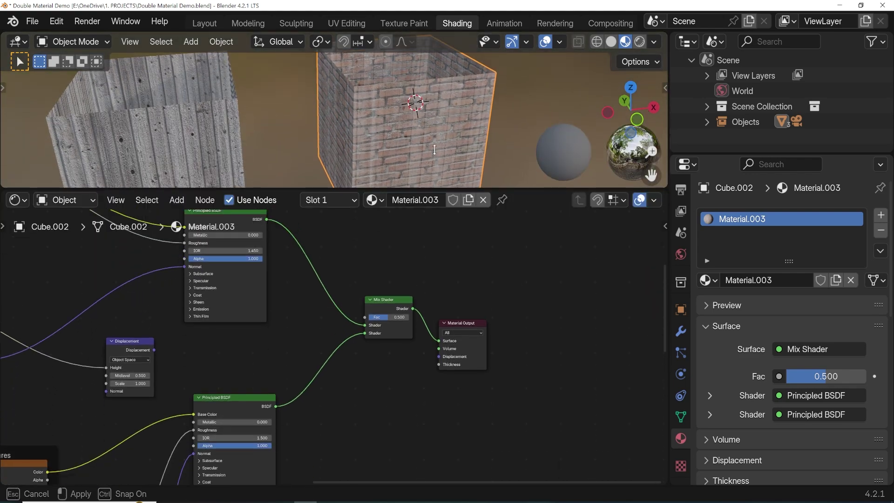
# - Enlarge the Shader Editor, pan back to the Mix Shader nodes, and nudge Material Output right
pyautogui.moveTo(404, 384); pyautogui.dragTo(398, 123)
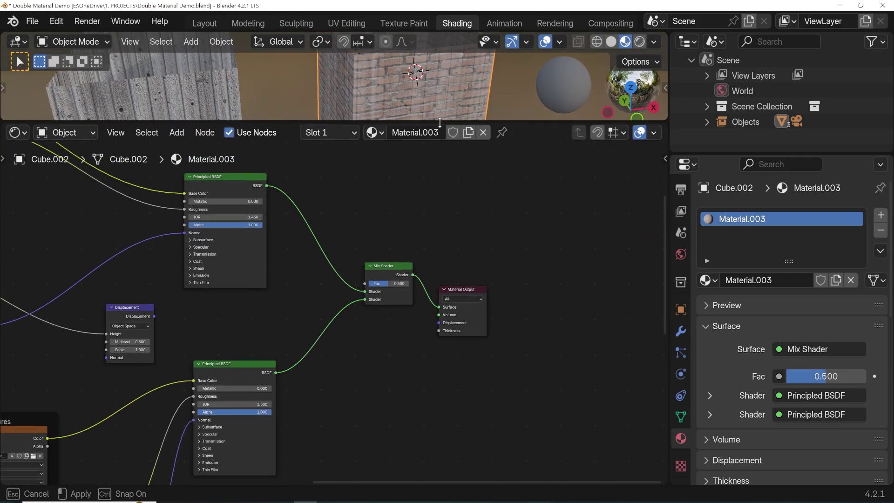
pyautogui.scroll(-3, 395, 235)
pyautogui.scroll(1, 396, 236)
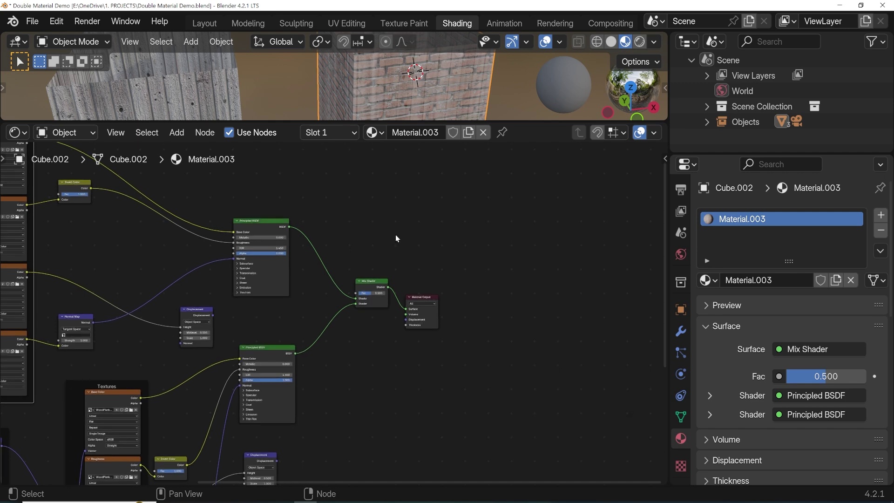
pyautogui.scroll(2, 396, 235)
pyautogui.scroll(1, 395, 235)
pyautogui.moveTo(400, 233); pyautogui.dragTo(364, 286, button='middle')
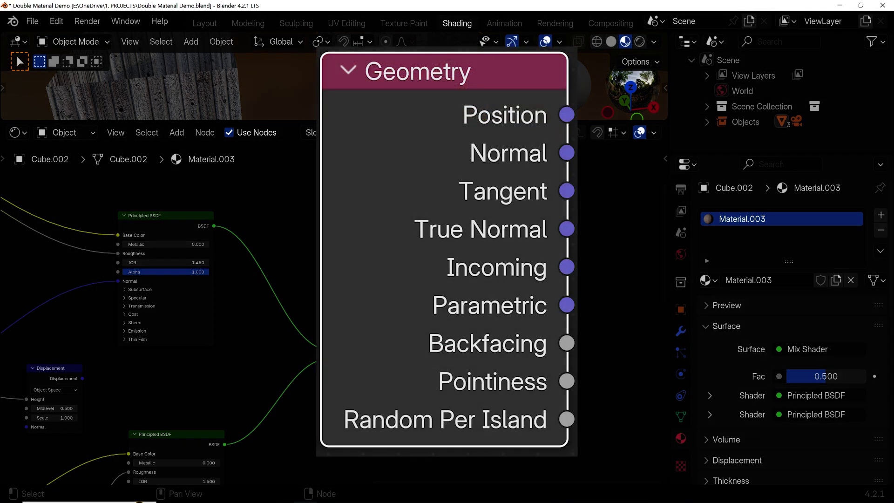
pyautogui.moveTo(517, 341); pyautogui.dragTo(575, 345)
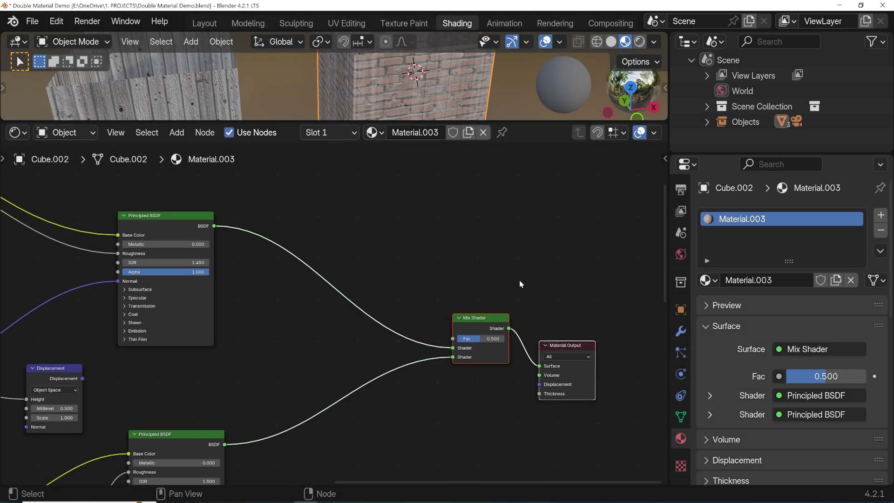
# - Add a Geometry node, link Backfacing to the Mix Shader Fac, and enlarge the 3D view
pyautogui.hotkey('shift', 'a')
pyautogui.click(463, 220)
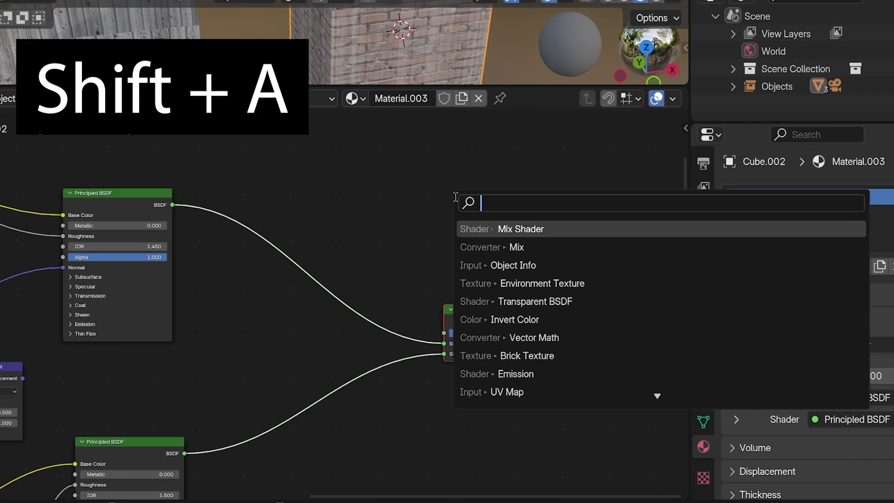
pyautogui.write('geomet')
pyautogui.press('Escape')
pyautogui.hotkey('shift', 'a')
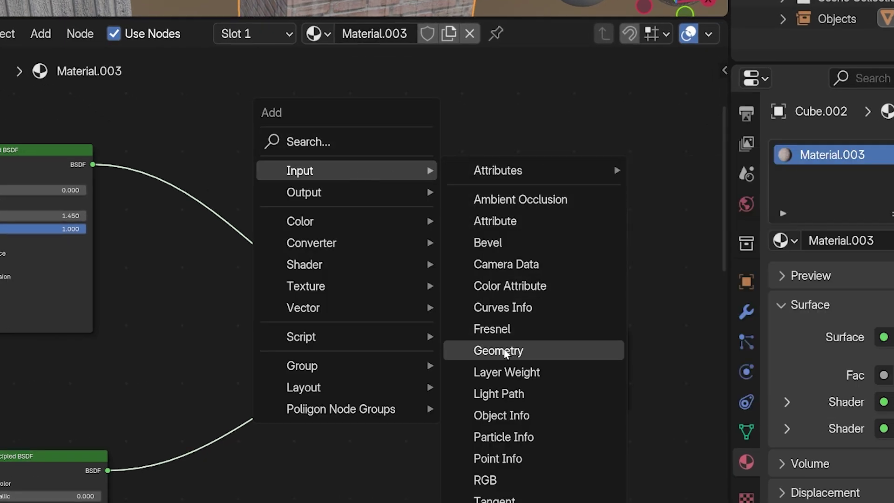
pyautogui.click(523, 348)
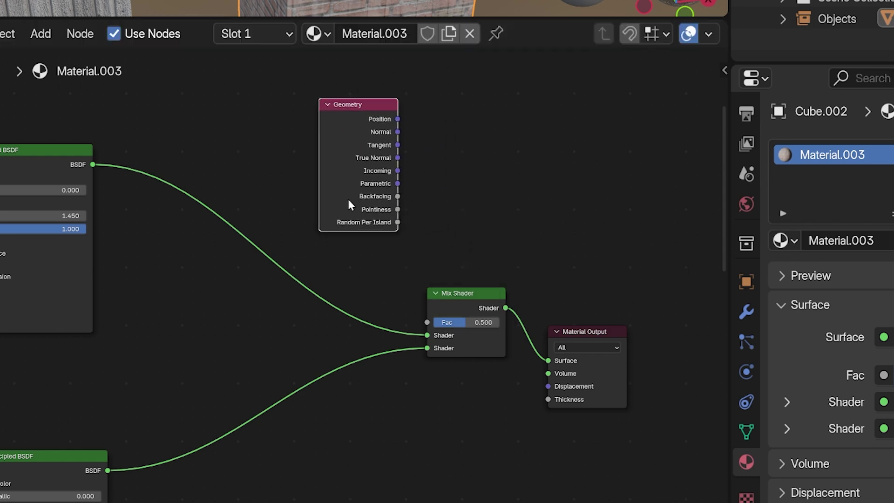
pyautogui.scroll(2, 375, 196)
pyautogui.scroll(1, 375, 196)
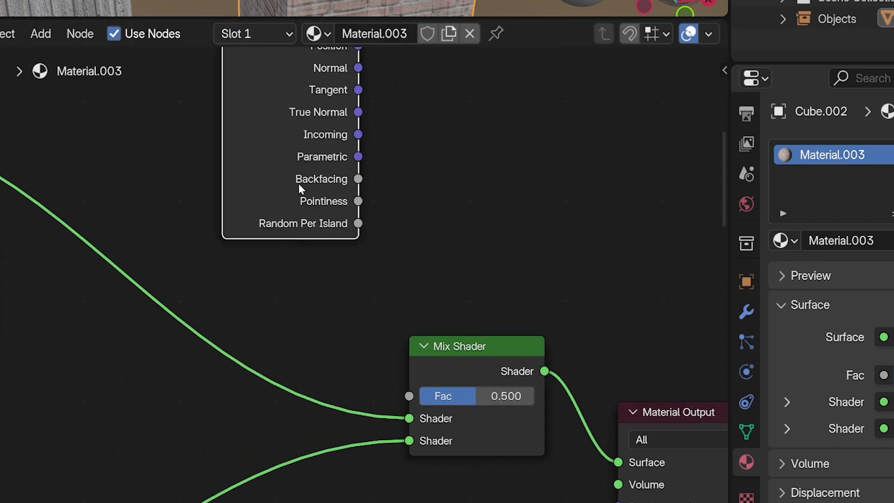
pyautogui.moveTo(359, 179); pyautogui.dragTo(408, 396)
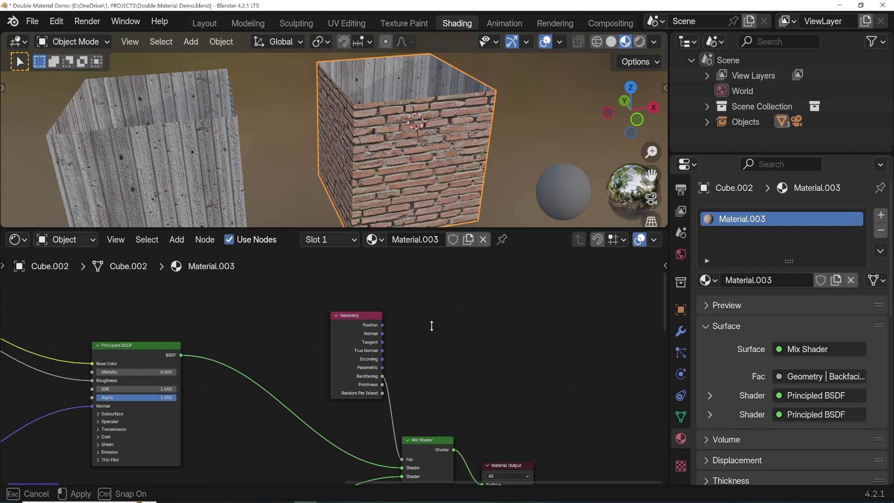
pyautogui.moveTo(421, 120); pyautogui.dragTo(447, 440)
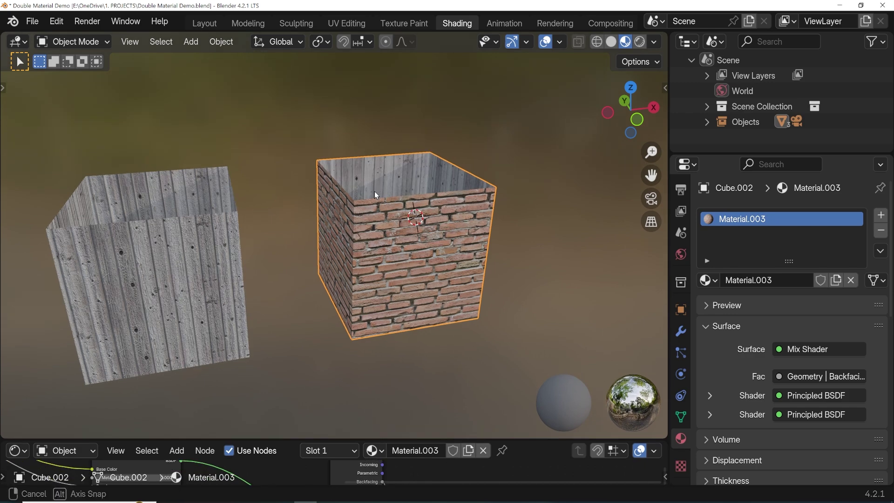
# - Enlarge the node editor again and move the Geometry node up and left
pyautogui.moveTo(375, 192)
pyautogui.mouseDown(button='middle')
pyautogui.moveTo(375, 285)
pyautogui.moveTo(126, 182)
pyautogui.mouseUp(button='middle')
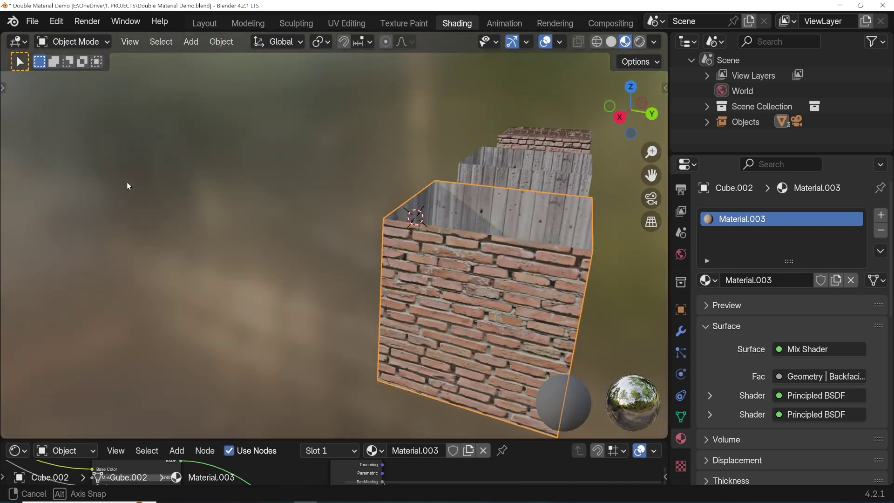
pyautogui.moveTo(140, 441); pyautogui.dragTo(140, 106)
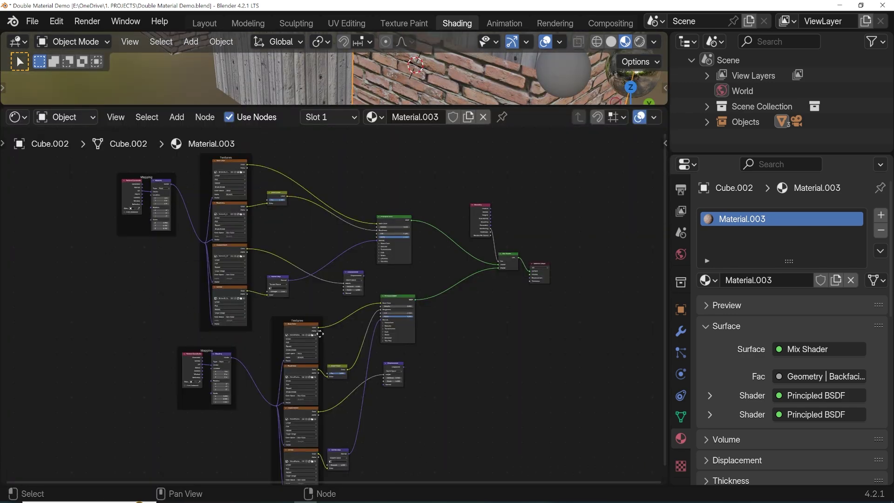
pyautogui.scroll(2, 510, 303)
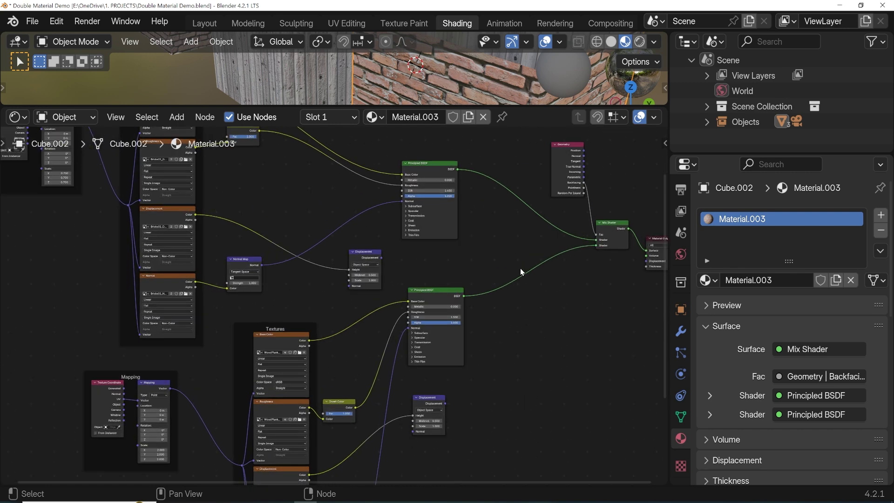
pyautogui.scroll(2, 520, 268)
pyautogui.scroll(1, 539, 239)
pyautogui.moveTo(168, 378); pyautogui.dragTo(168, 382, button='middle')
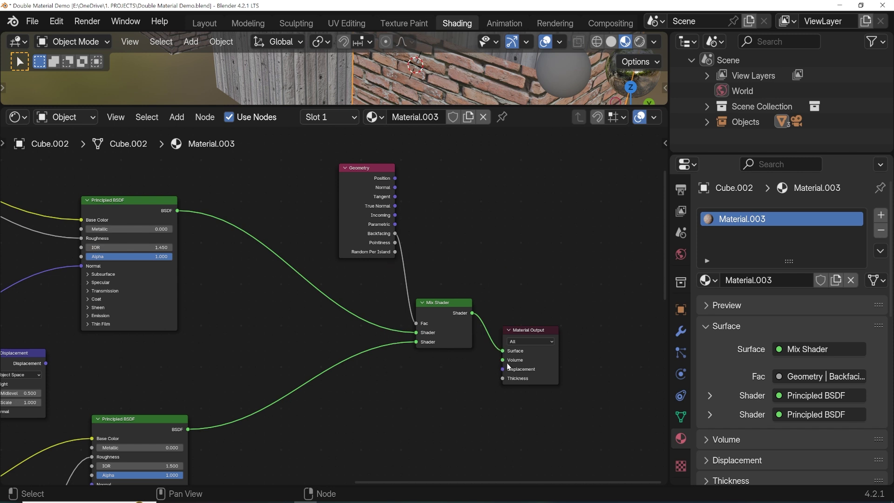
pyautogui.moveTo(378, 170); pyautogui.dragTo(338, 166)
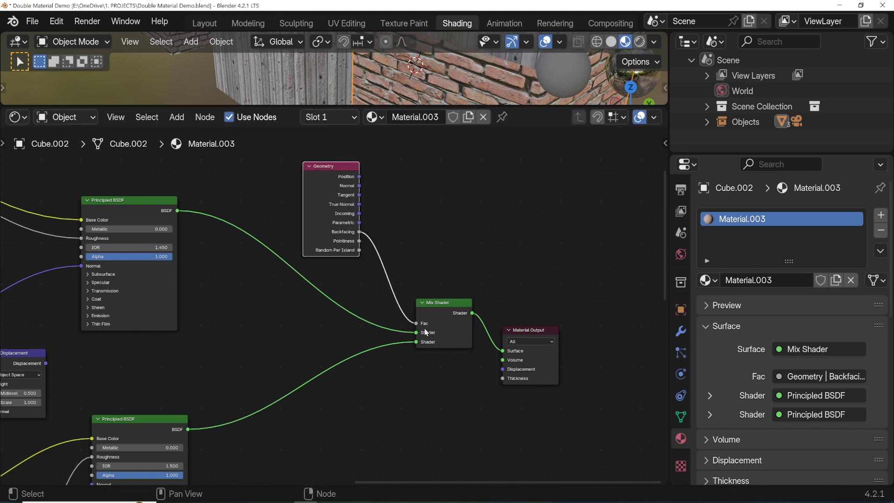
pyautogui.scroll(-3, 482, 322)
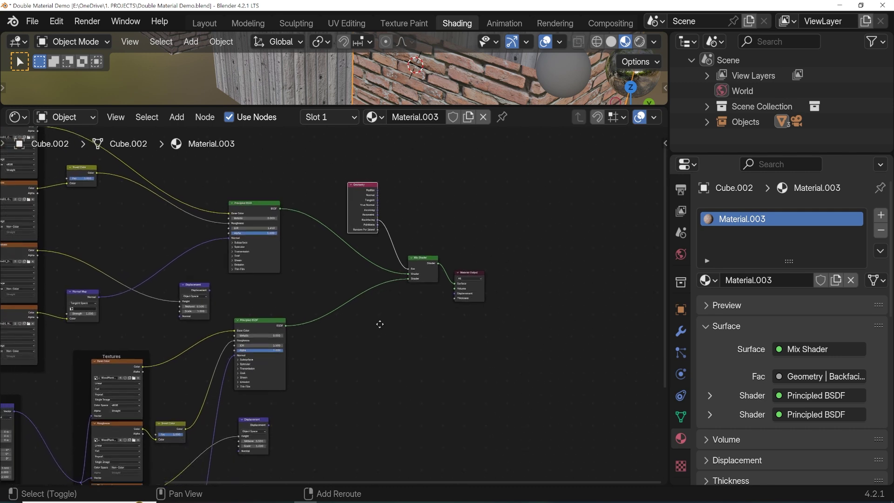
# - Move the wood Displacement node up beside its shader, then enlarge the 3D view
pyautogui.keyDown('shift'); pyautogui.moveTo(344, 384); pyautogui.dragTo(405, 297, button='middle'); pyautogui.keyUp('shift')
pyautogui.moveTo(235, 250); pyautogui.dragTo(333, 241)
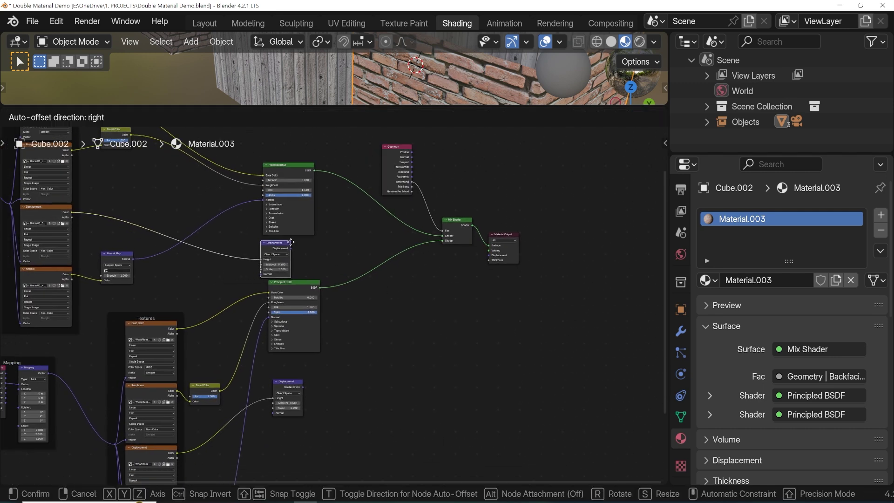
pyautogui.moveTo(284, 386); pyautogui.dragTo(325, 370)
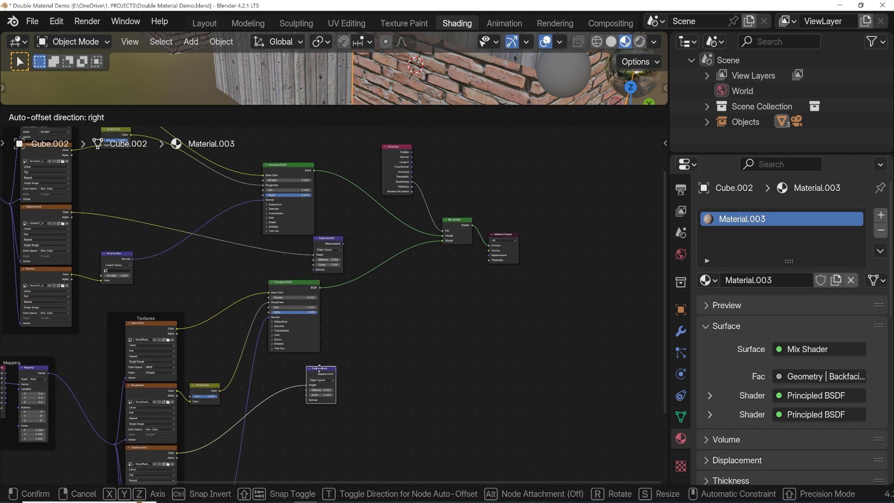
pyautogui.scroll(2, 395, 325)
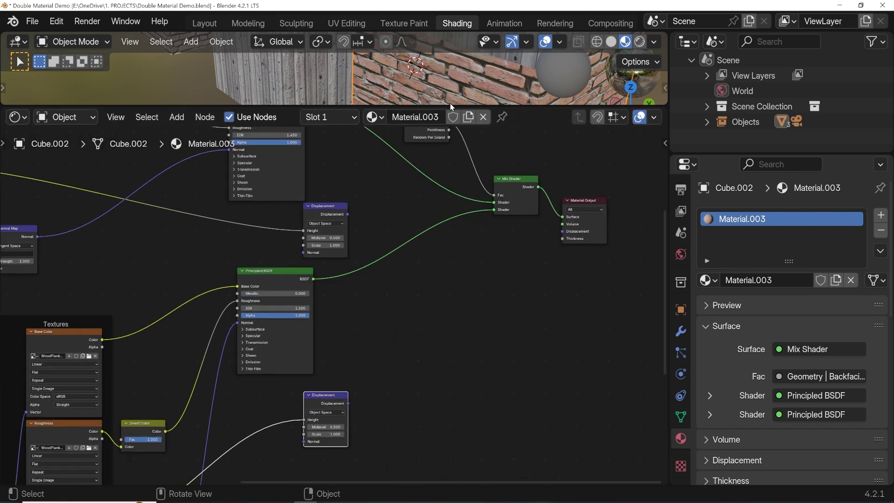
pyautogui.moveTo(450, 105); pyautogui.dragTo(447, 181)
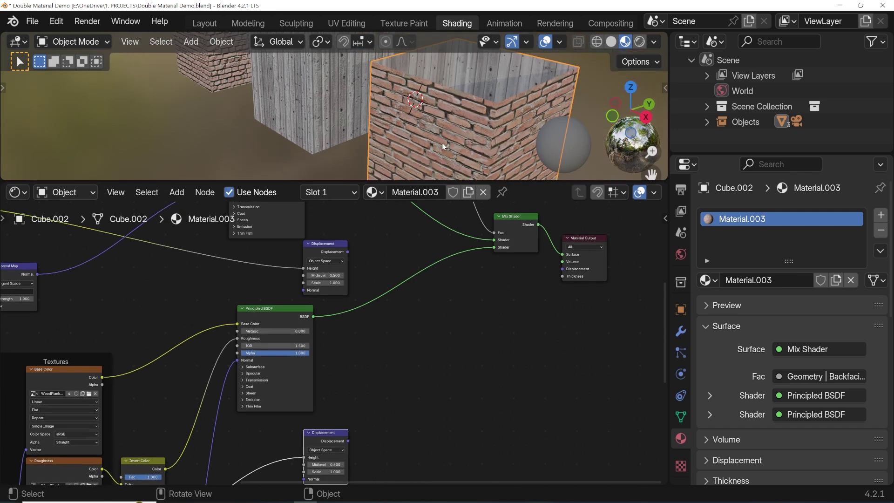
pyautogui.moveTo(443, 143); pyautogui.dragTo(425, 156, button='middle')
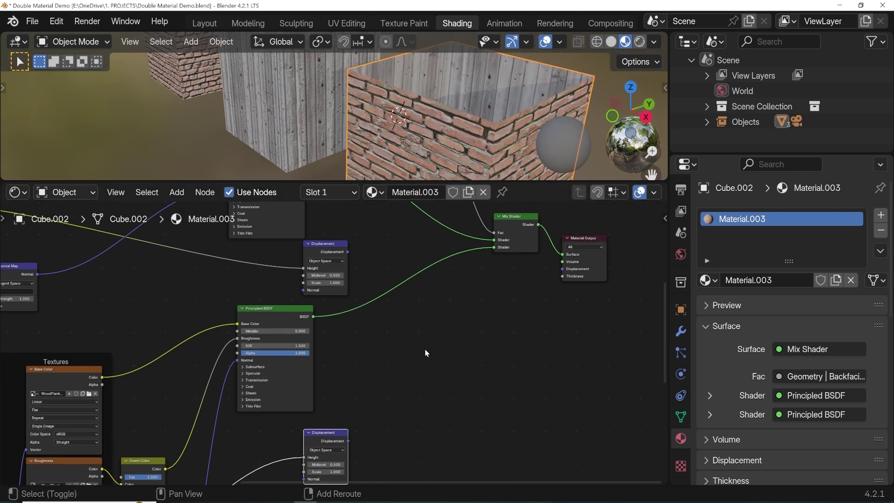
# - Add a Mix node through the node search and switch its data type to Vector
pyautogui.hotkey('shift', 'a')
pyautogui.click(386, 296)
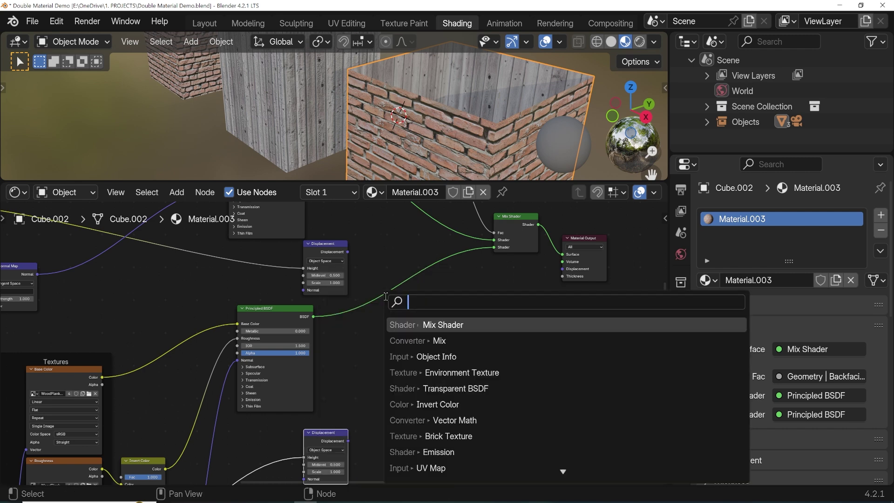
pyautogui.write('mix')
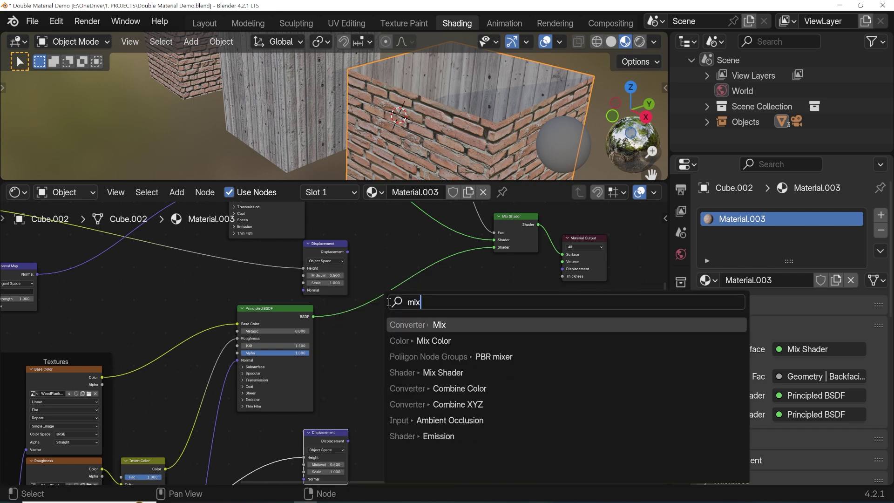
pyautogui.click(445, 325)
pyautogui.click(431, 309)
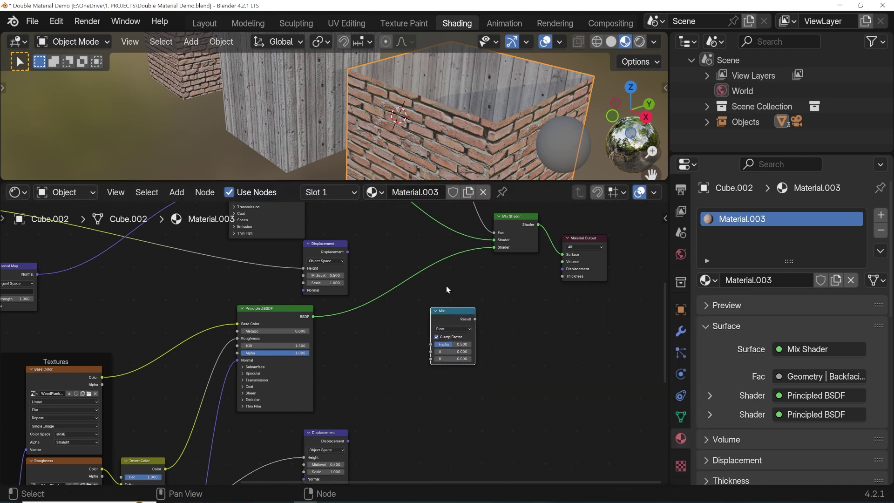
pyautogui.scroll(2, 504, 319)
pyautogui.scroll(1, 494, 315)
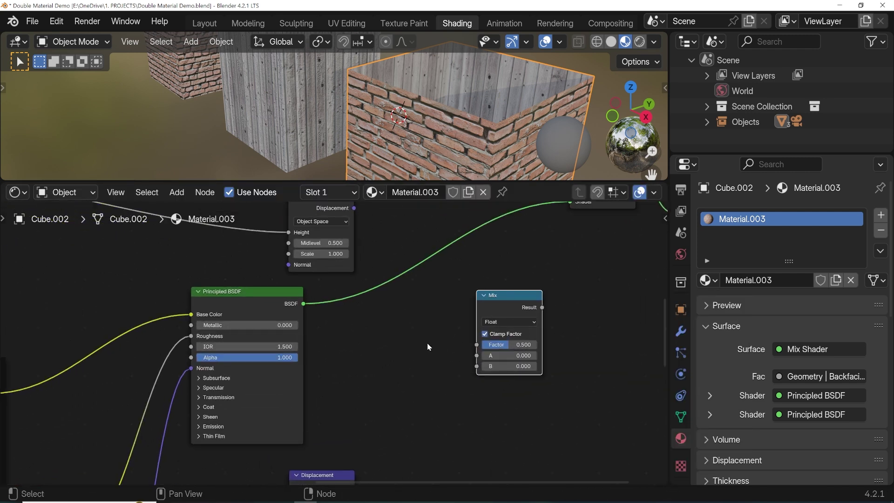
pyautogui.moveTo(428, 347); pyautogui.dragTo(424, 392, button='middle')
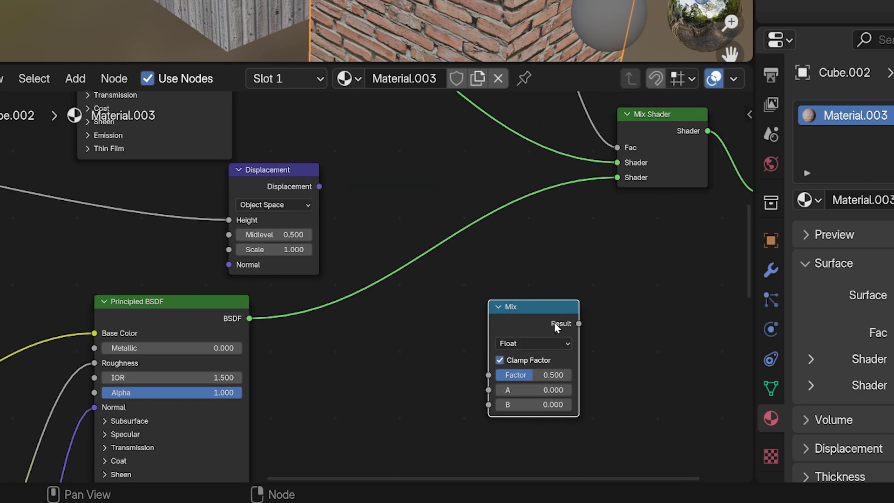
pyautogui.scroll(2, 556, 278)
pyautogui.moveTo(556, 277); pyautogui.dragTo(400, 222, button='middle')
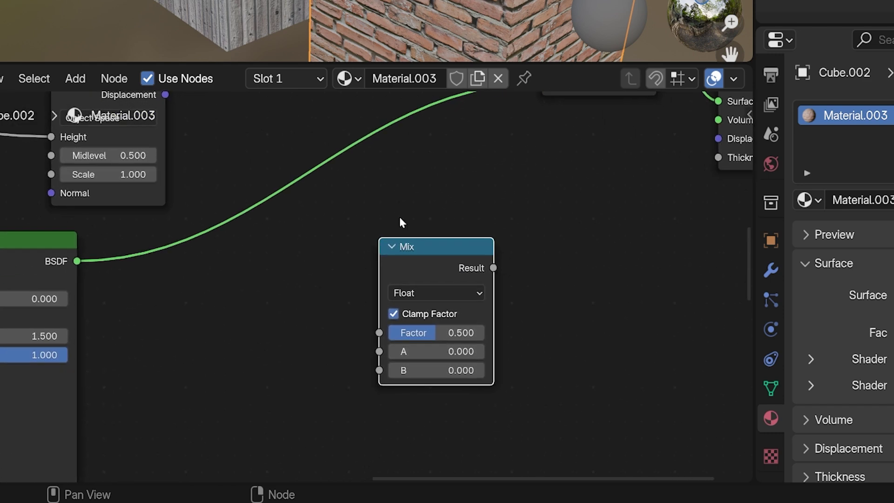
pyautogui.click(424, 291)
pyautogui.click(414, 356)
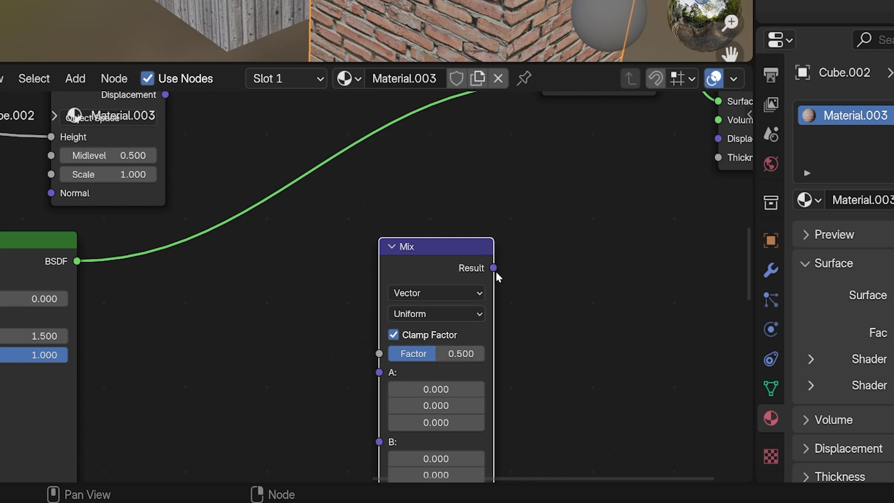
pyautogui.scroll(-3, 496, 272)
pyautogui.moveTo(305, 350); pyautogui.dragTo(345, 318, button='middle')
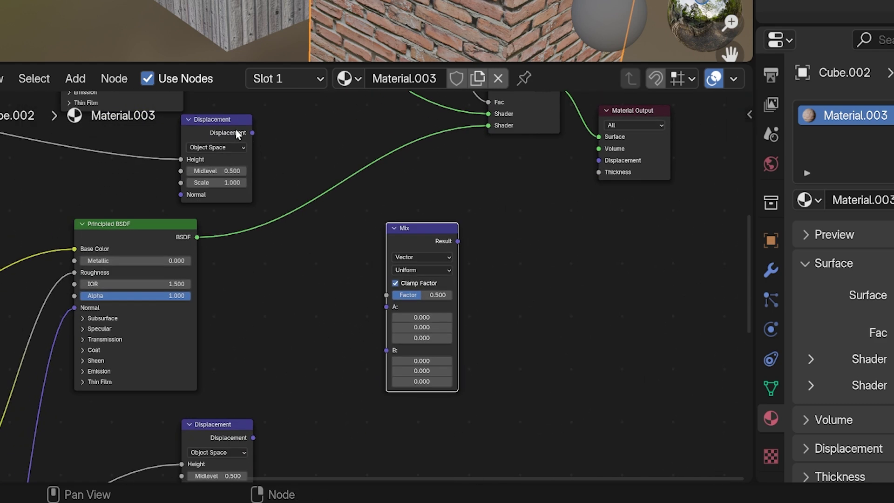
# - Connect the brick Displacement output to Mix input A and the wood one to B
pyautogui.moveTo(240, 133); pyautogui.dragTo(264, 129)
pyautogui.moveTo(227, 429); pyautogui.dragTo(284, 344)
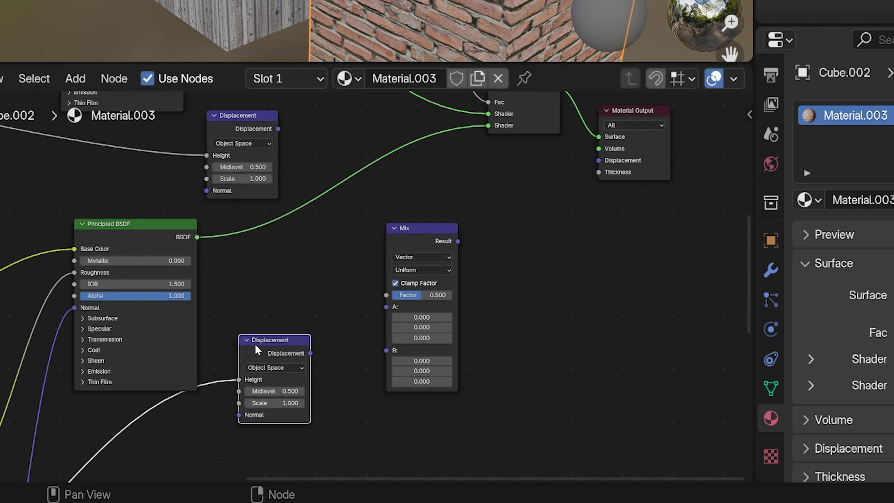
pyautogui.moveTo(280, 128); pyautogui.dragTo(382, 309)
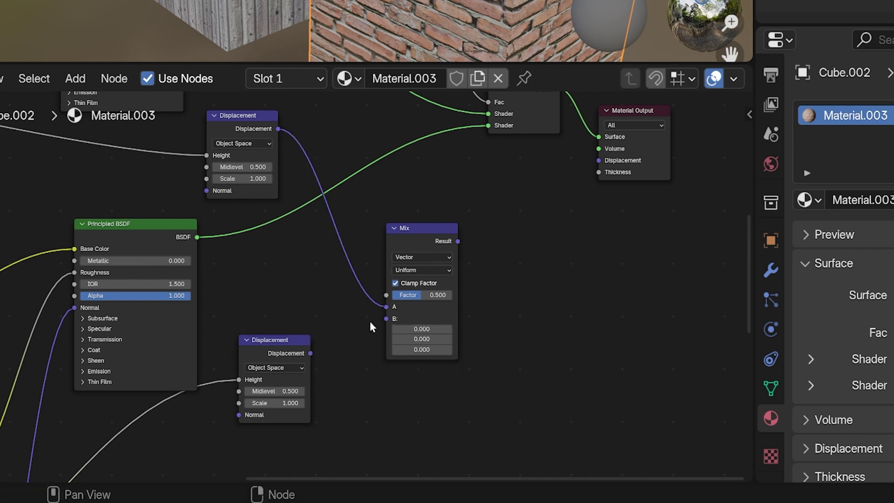
pyautogui.moveTo(311, 352); pyautogui.dragTo(386, 320)
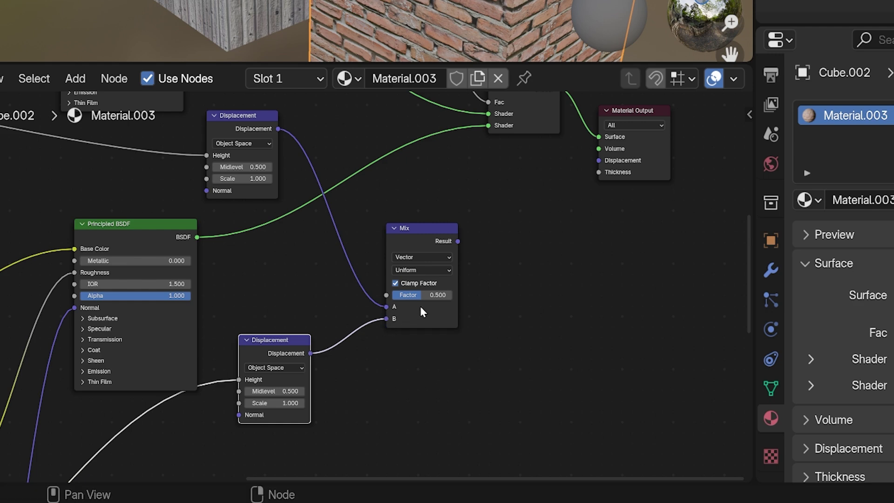
# - Feed Backfacing into the Mix Factor and the Mix Result into Material Output Displacement
pyautogui.click(153, 163)
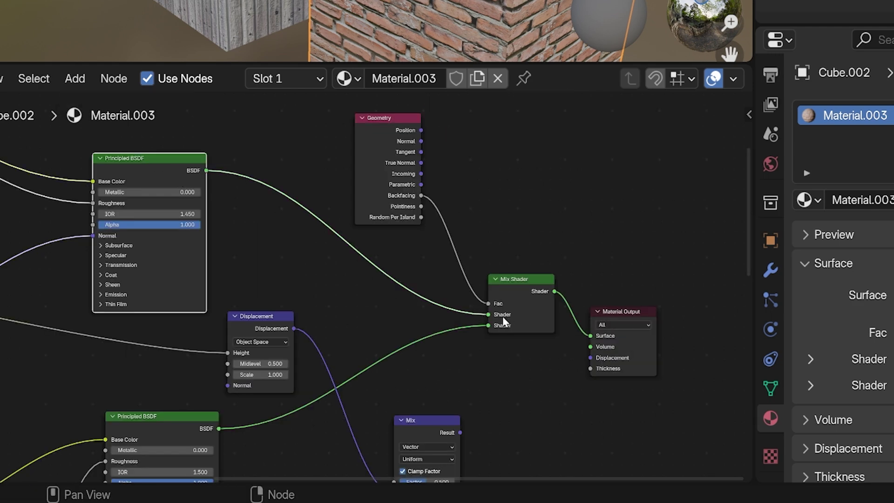
pyautogui.keyDown('shift'); pyautogui.scroll(-5, 405, 274); pyautogui.keyUp('shift')
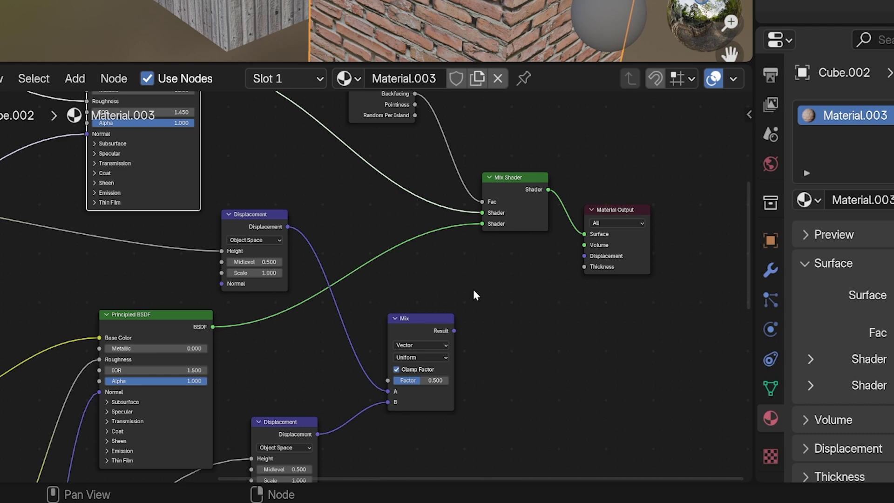
pyautogui.scroll(-2, 473, 290)
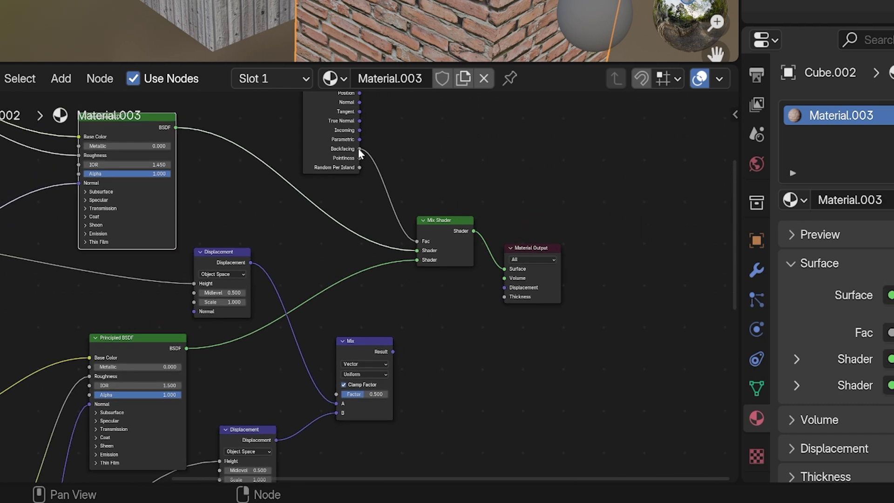
pyautogui.moveTo(359, 149); pyautogui.dragTo(363, 148)
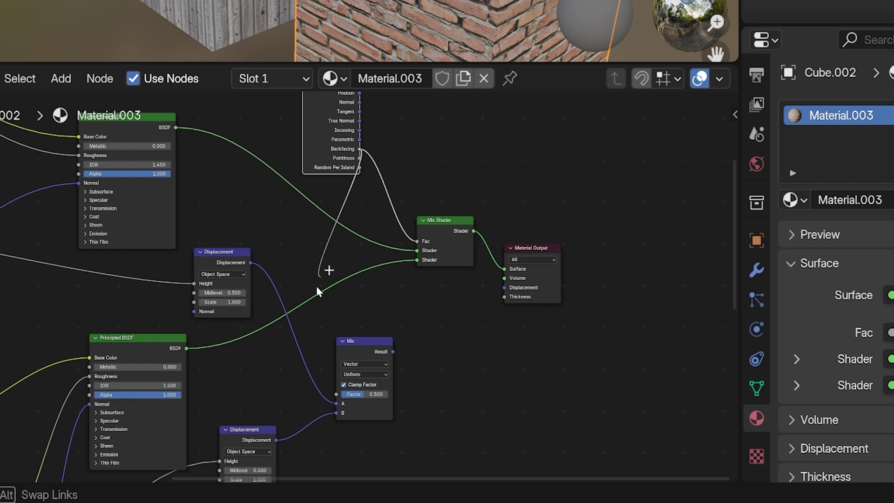
pyautogui.moveTo(381, 179); pyautogui.dragTo(336, 396)
pyautogui.moveTo(367, 341); pyautogui.dragTo(440, 299)
pyautogui.scroll(2, 490, 301)
pyautogui.moveTo(525, 303); pyautogui.dragTo(324, 329, button='middle')
pyautogui.moveTo(391, 344); pyautogui.dragTo(453, 320)
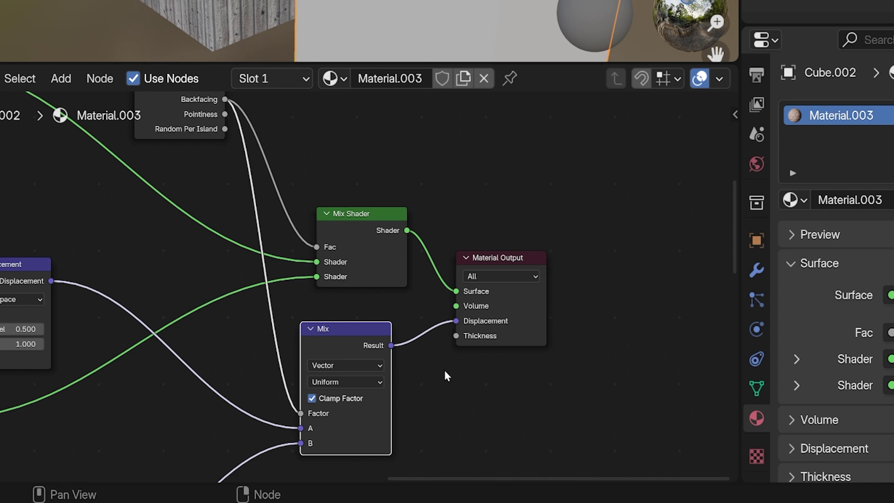
pyautogui.scroll(-3, 434, 371)
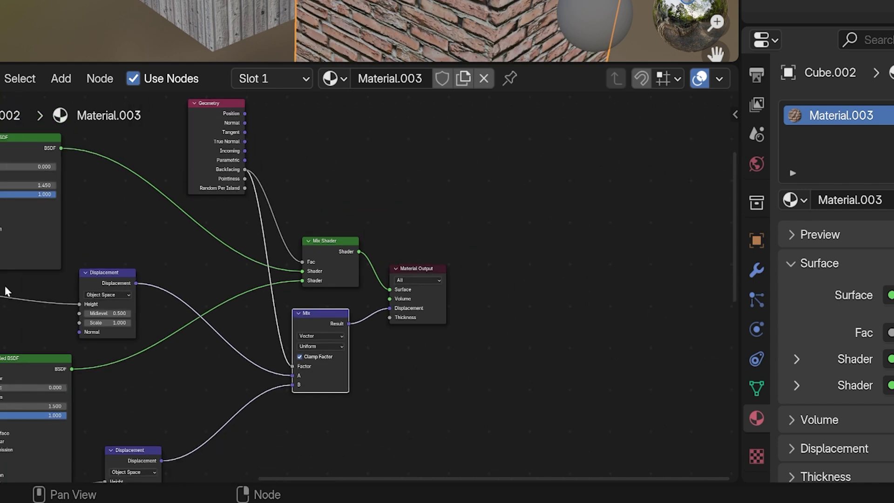
pyautogui.scroll(-2, 186, 409)
pyautogui.scroll(-2, 186, 410)
# - Move the wood Displacement, Principled BSDF, Textures and Mapping frames lower to tidy the graph
pyautogui.moveTo(275, 420); pyautogui.dragTo(291, 364, button='middle')
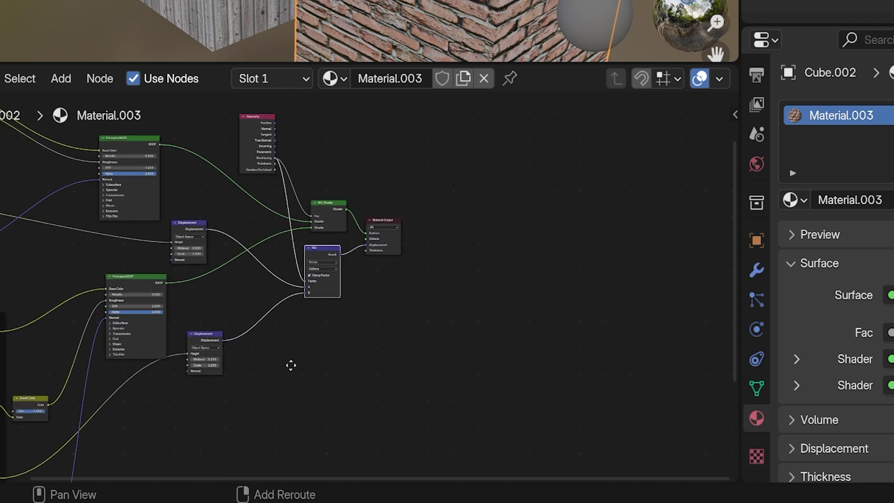
pyautogui.scroll(-1, 291, 366)
pyautogui.scroll(-1, 494, 346)
pyautogui.scroll(-1, 497, 343)
pyautogui.scroll(-1, 497, 344)
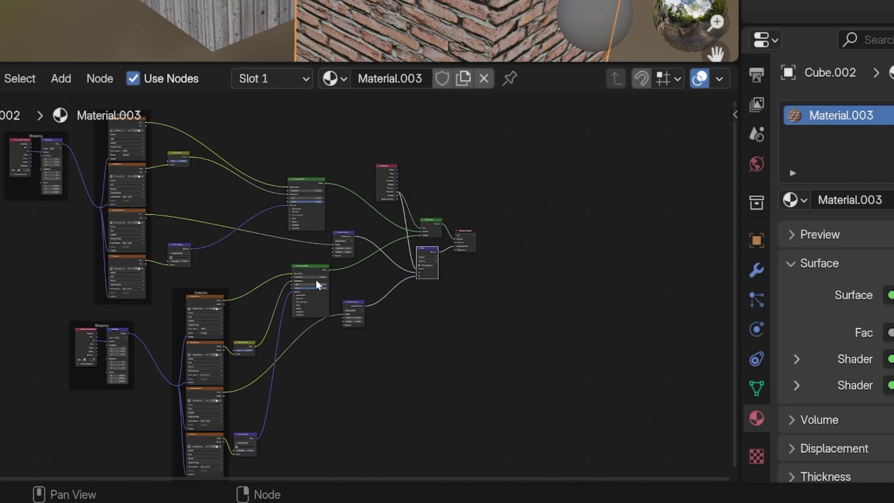
pyautogui.moveTo(358, 301); pyautogui.dragTo(364, 315)
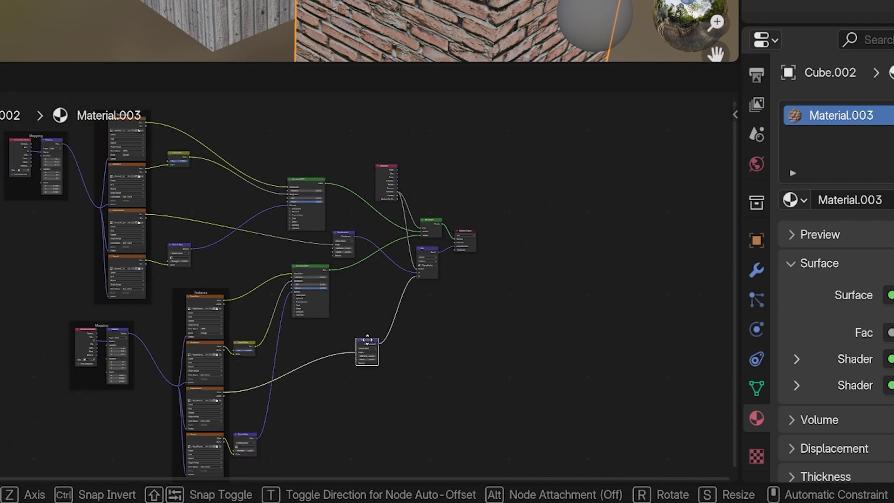
pyautogui.moveTo(367, 340); pyautogui.dragTo(364, 343)
pyautogui.moveTo(318, 275); pyautogui.dragTo(323, 310)
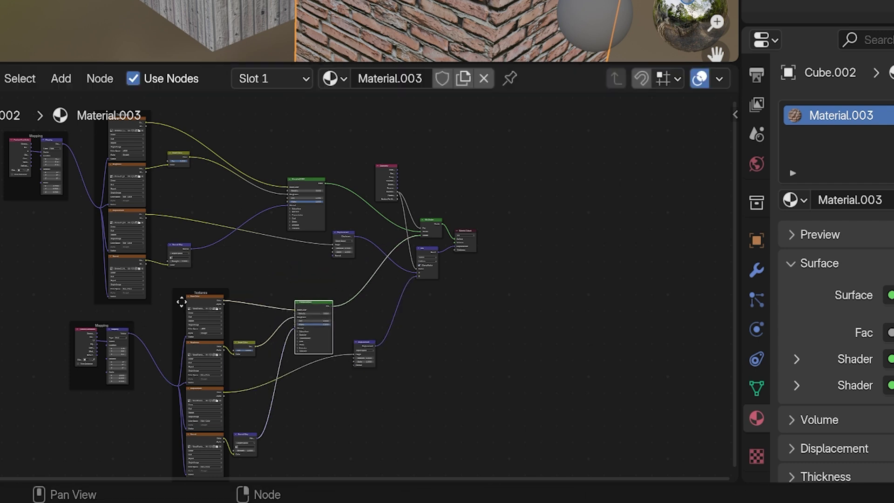
pyautogui.moveTo(181, 302); pyautogui.dragTo(174, 334)
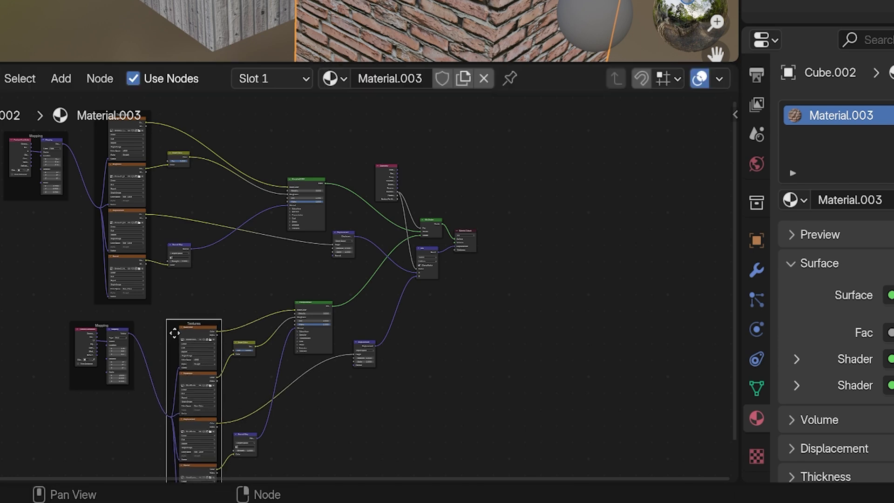
pyautogui.moveTo(92, 375); pyautogui.dragTo(85, 442)
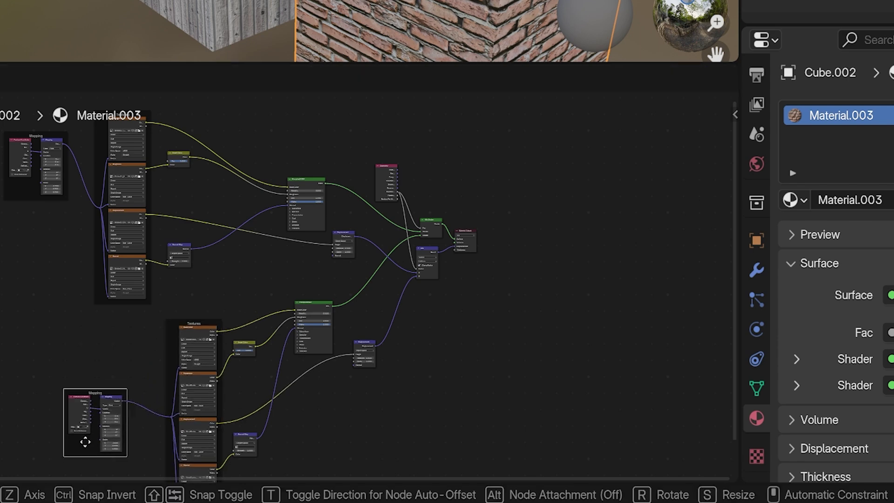
pyautogui.scroll(1, 429, 290)
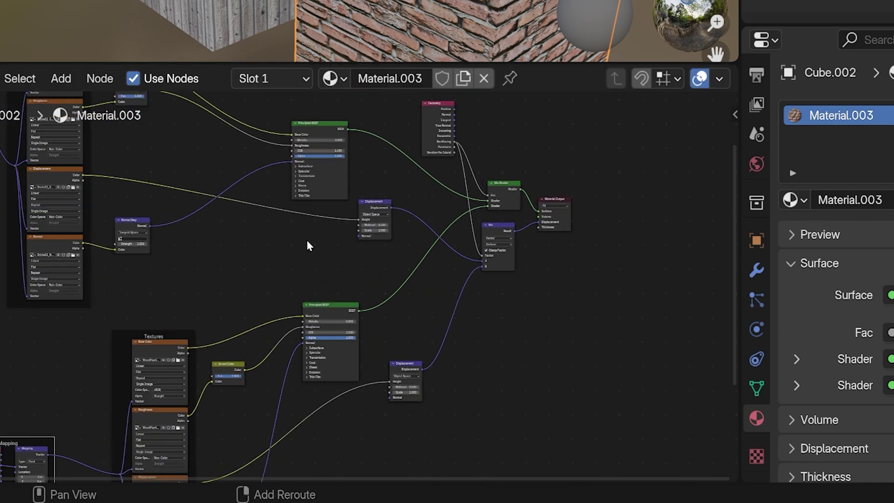
pyautogui.scroll(1, 309, 246)
pyautogui.scroll(2, 552, 300)
pyautogui.moveTo(552, 300); pyautogui.dragTo(326, 335, button='middle')
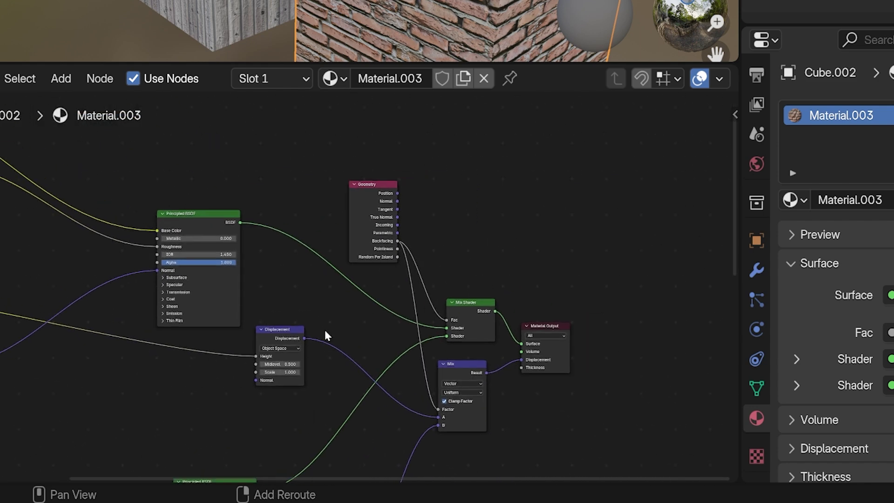
pyautogui.scroll(4, 325, 336)
pyautogui.moveTo(451, 327)
pyautogui.mouseDown(button='middle')
pyautogui.moveTo(487, 398)
pyautogui.moveTo(490, 442)
pyautogui.mouseUp(button='middle')
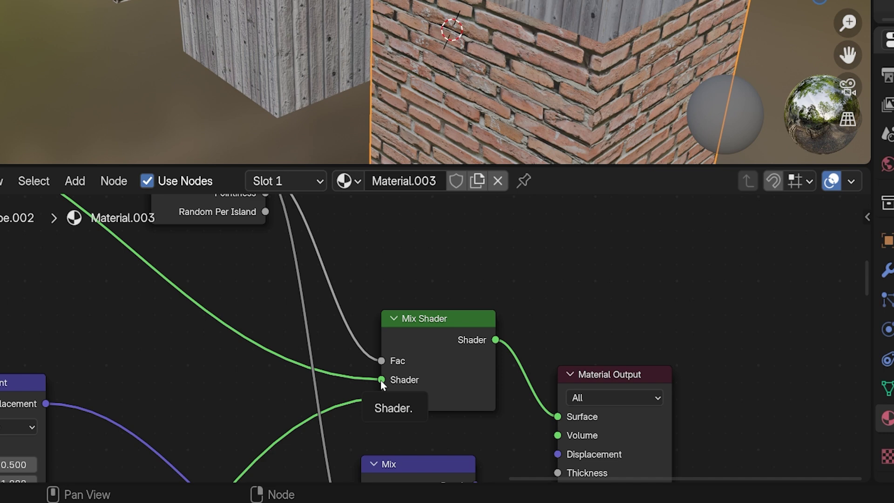
# - Swap the brick and wood shader links between the Mix Shader's two Shader inputs
pyautogui.moveTo(380, 380); pyautogui.dragTo(383, 398)
pyautogui.moveTo(353, 430)
pyautogui.mouseDown(button='middle')
pyautogui.moveTo(381, 317)
pyautogui.moveTo(332, 326)
pyautogui.mouseUp(button='middle')
pyautogui.scroll(-2, 382, 320)
pyautogui.scroll(-2, 382, 321)
pyautogui.scroll(-1, 376, 334)
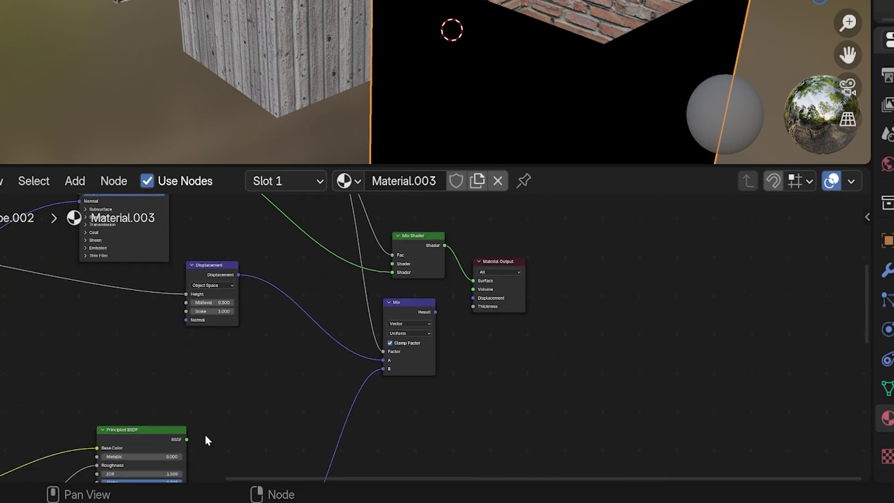
pyautogui.moveTo(395, 272); pyautogui.dragTo(395, 273)
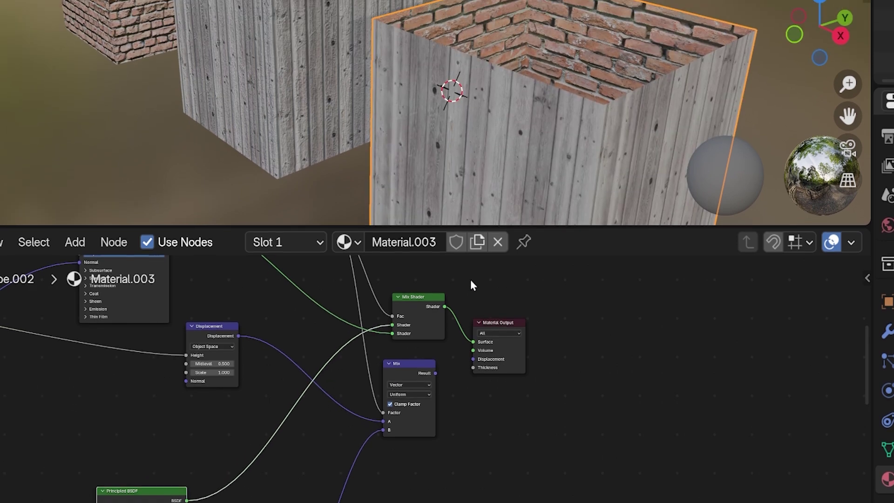
pyautogui.scroll(3, 402, 366)
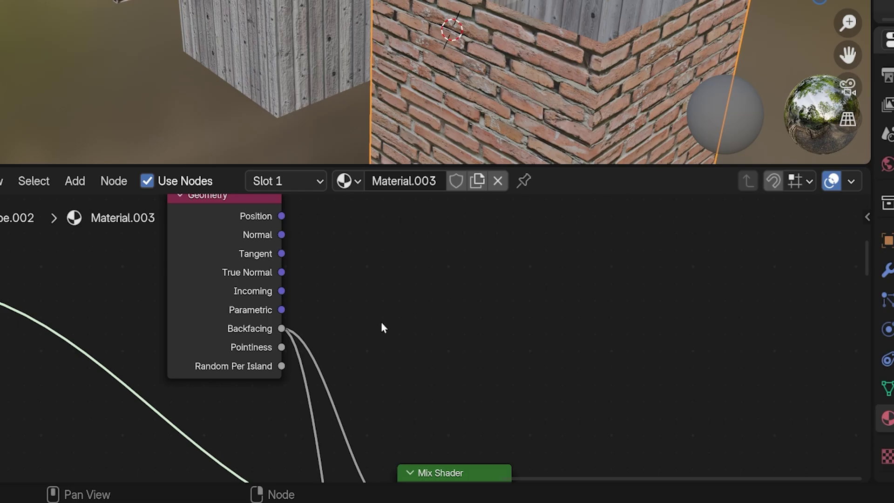
# - Add an Invert Color node beside the Geometry node
pyautogui.hotkey('shift', 'a')
pyautogui.click(408, 223)
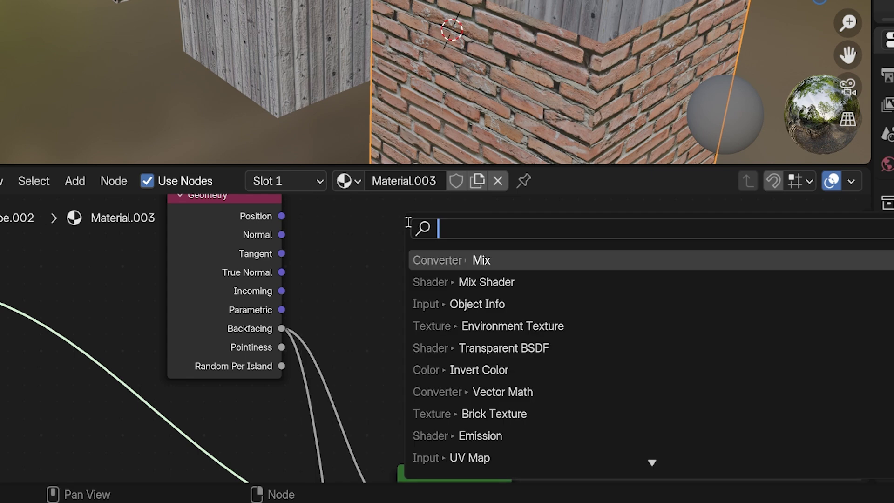
pyautogui.write('inver')
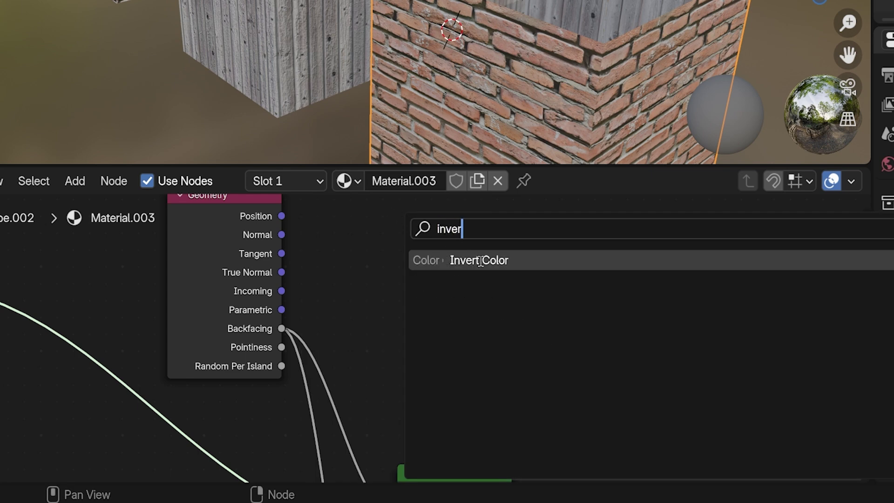
pyautogui.click(480, 259)
pyautogui.click(323, 305)
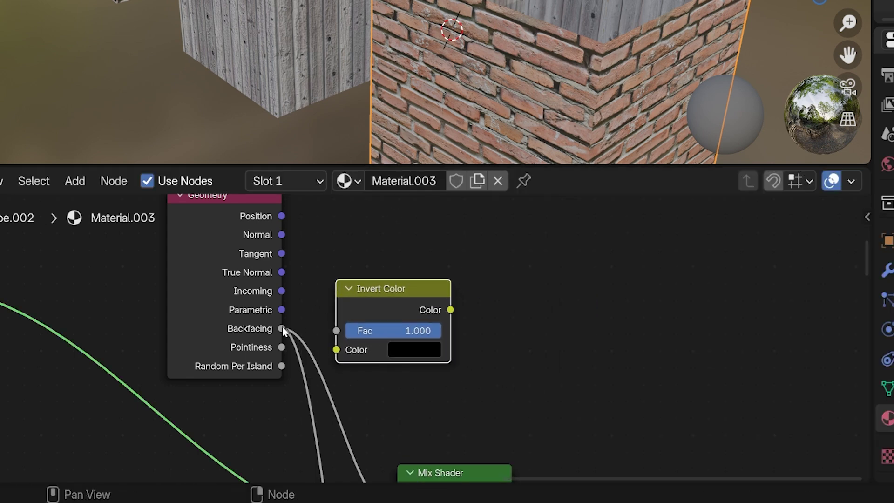
# - Route Backfacing through Invert Color into the Mix Shader Fac
pyautogui.moveTo(282, 328); pyautogui.dragTo(338, 350)
pyautogui.moveTo(490, 416); pyautogui.dragTo(375, 320, button='middle')
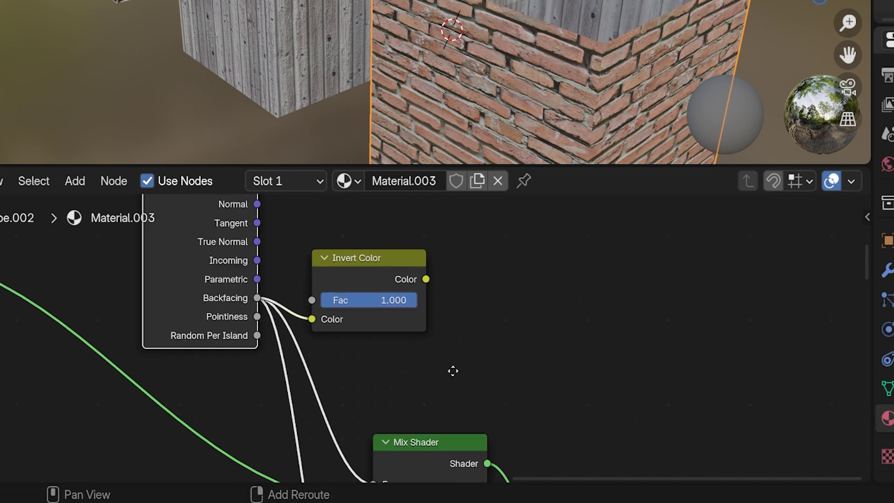
pyautogui.moveTo(333, 219); pyautogui.dragTo(338, 357)
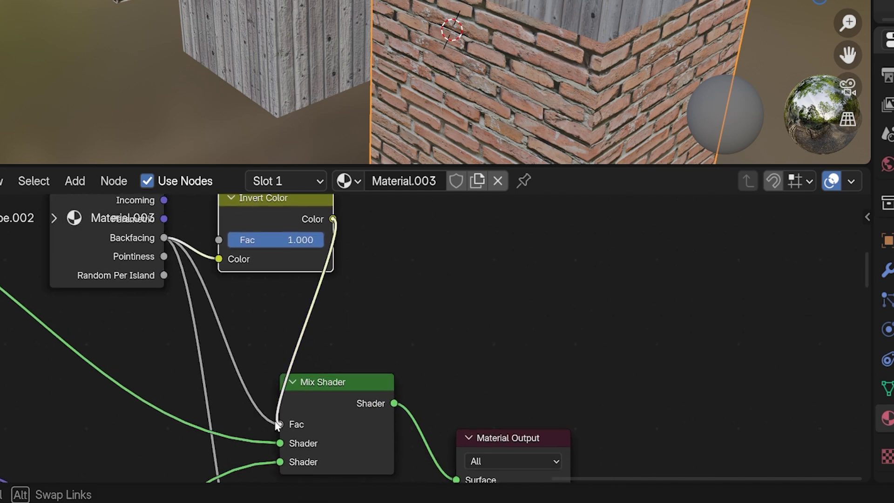
pyautogui.moveTo(278, 425); pyautogui.dragTo(277, 423)
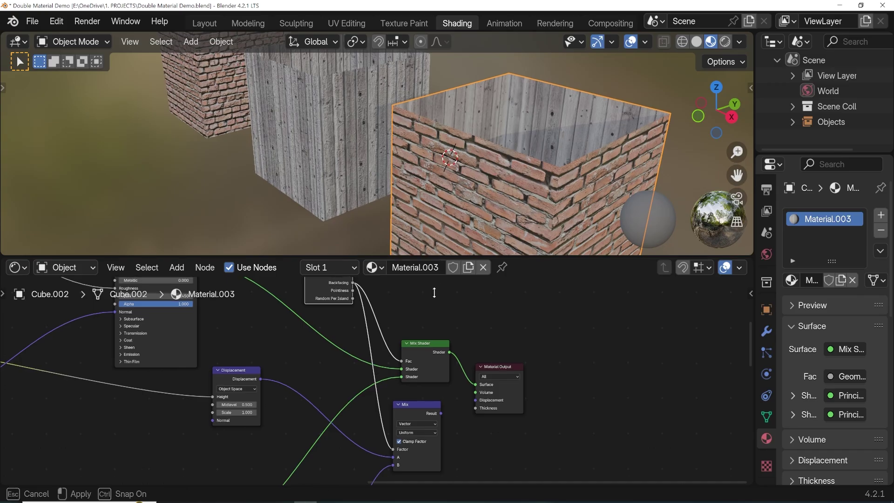
# - In Edit Mode, select the open cube's faces and flip their normals with Alt+N
pyautogui.moveTo(432, 313); pyautogui.dragTo(424, 423)
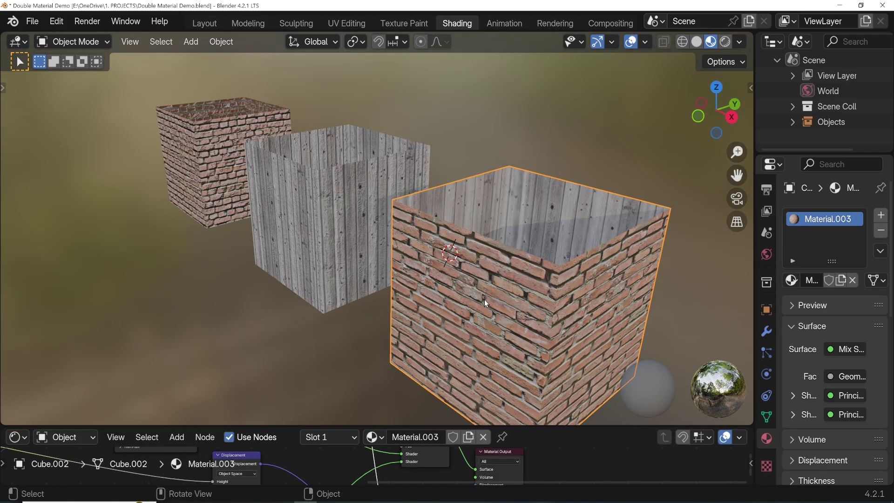
pyautogui.moveTo(484, 299)
pyautogui.mouseDown(button='middle')
pyautogui.moveTo(367, 285)
pyautogui.moveTo(431, 293)
pyautogui.moveTo(577, 281)
pyautogui.moveTo(524, 246)
pyautogui.mouseUp(button='middle')
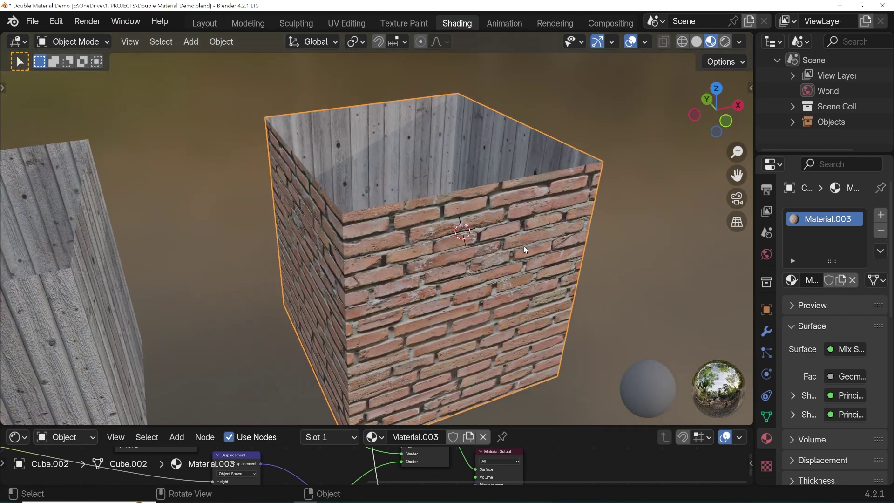
pyautogui.press('Tab')
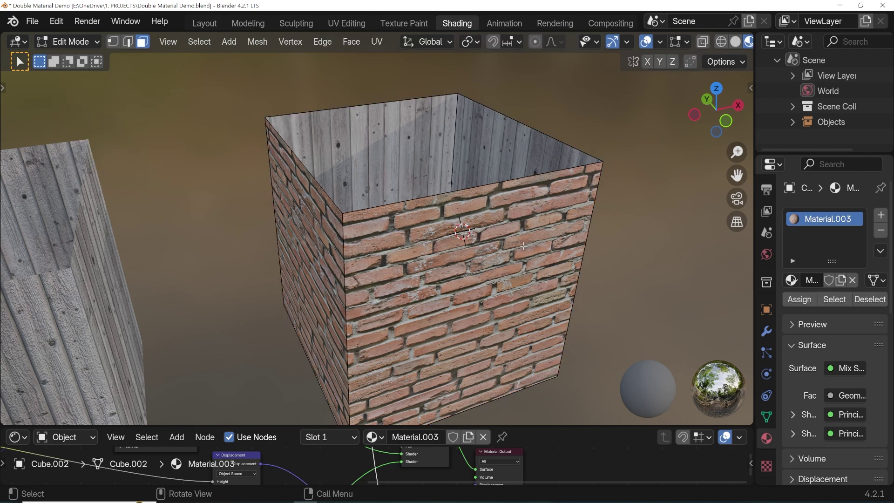
pyautogui.press('a')
pyautogui.click(501, 227)
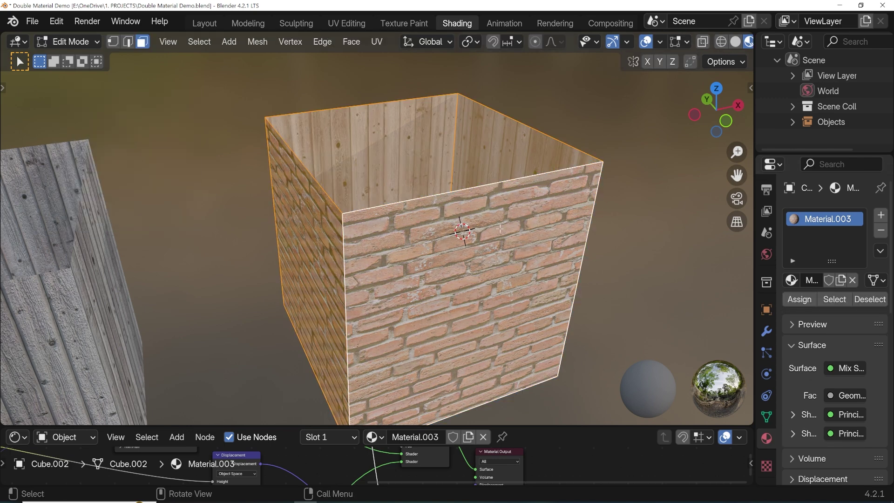
pyautogui.hotkey('alt', 'n')
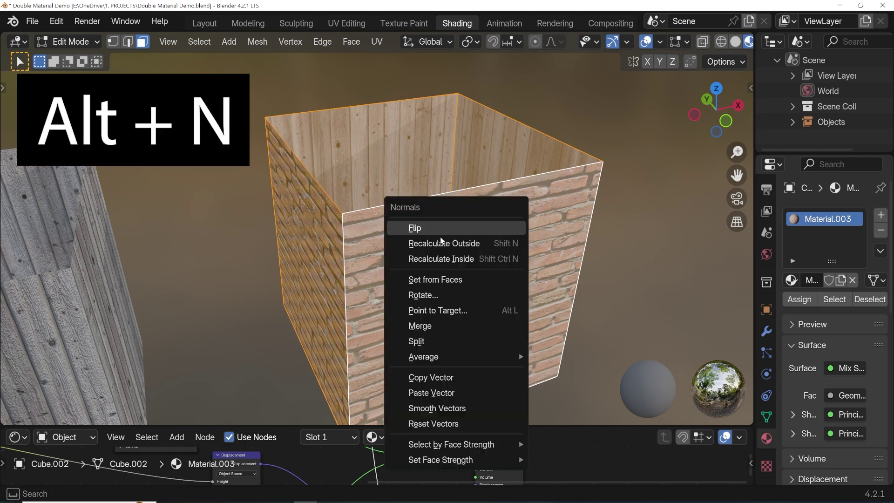
pyautogui.click(437, 228)
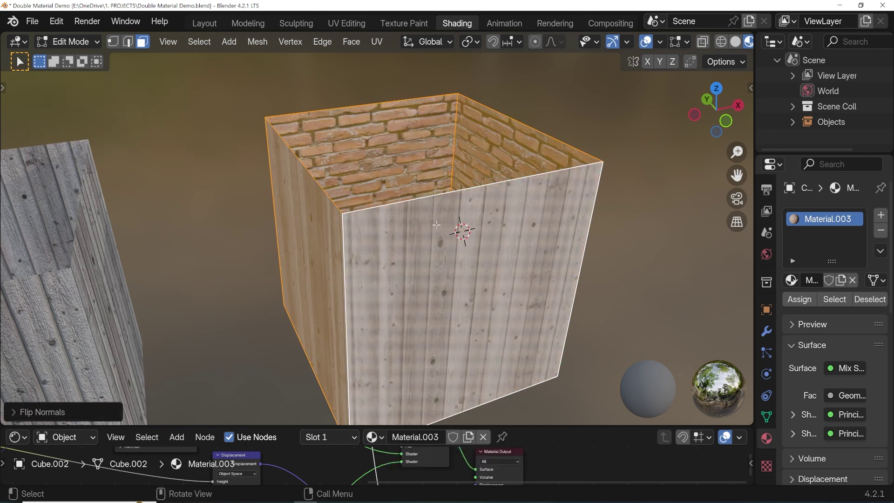
pyautogui.moveTo(437, 228)
pyautogui.mouseDown(button='middle')
pyautogui.moveTo(593, 230)
pyautogui.moveTo(464, 233)
pyautogui.moveTo(451, 205)
pyautogui.mouseUp(button='middle')
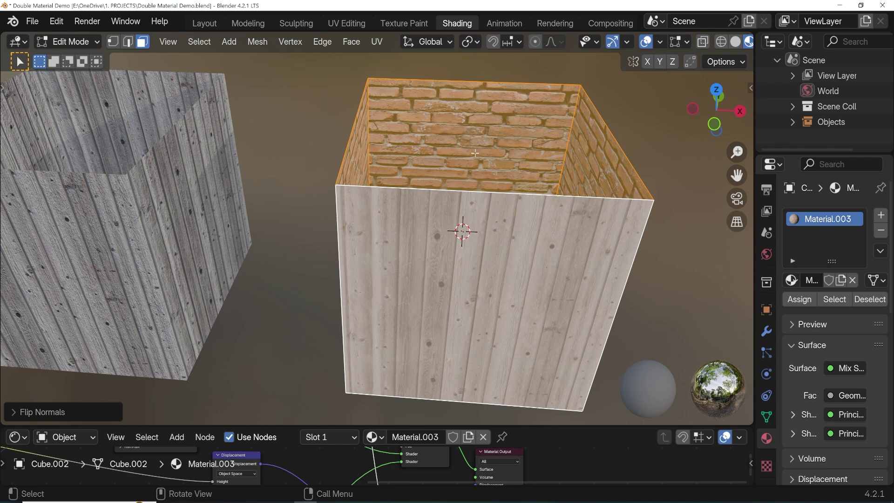
# - Flip only the back wall's normals and orbit to inspect the result
pyautogui.hotkey('alt', 'a')
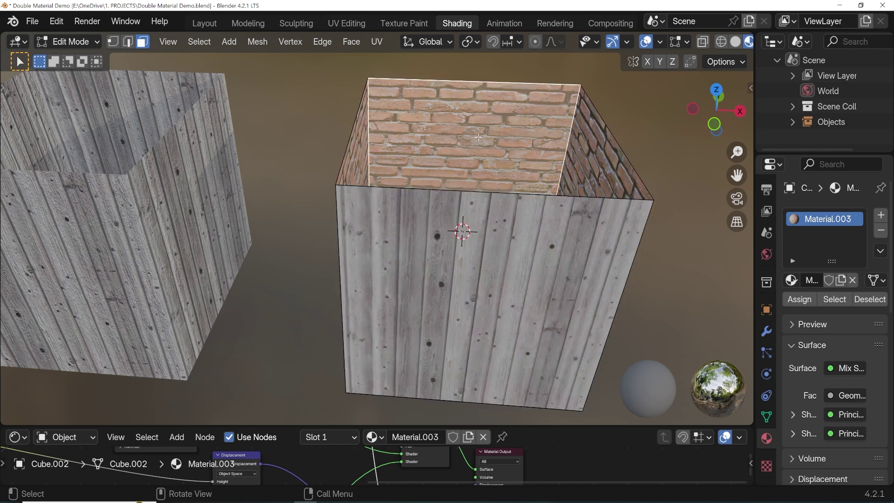
pyautogui.hotkey('alt', 'n')
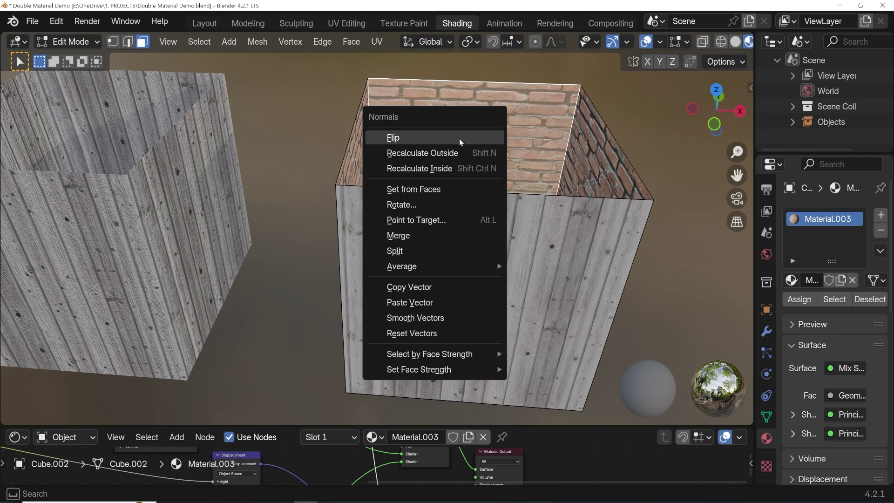
pyautogui.click(459, 139)
pyautogui.moveTo(458, 139); pyautogui.dragTo(305, 225, button='middle')
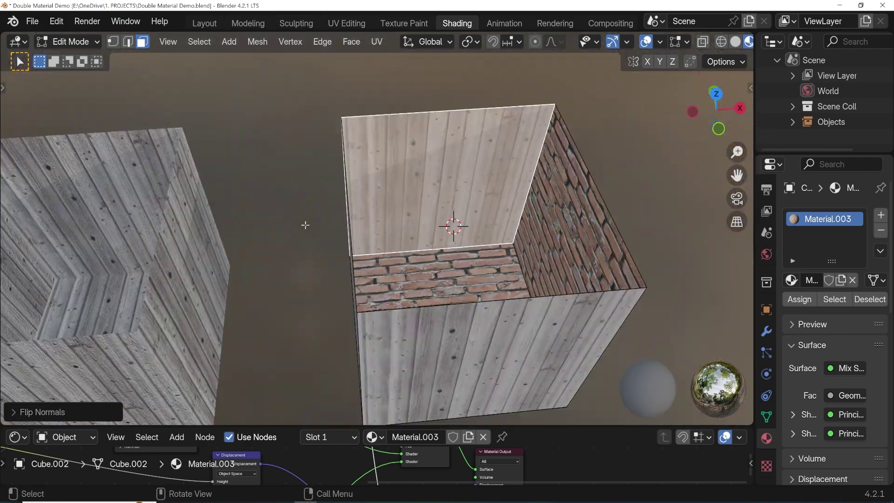
pyautogui.moveTo(310, 218)
pyautogui.mouseDown(button='middle')
pyautogui.moveTo(427, 217)
pyautogui.moveTo(303, 200)
pyautogui.moveTo(387, 195)
pyautogui.mouseUp(button='middle')
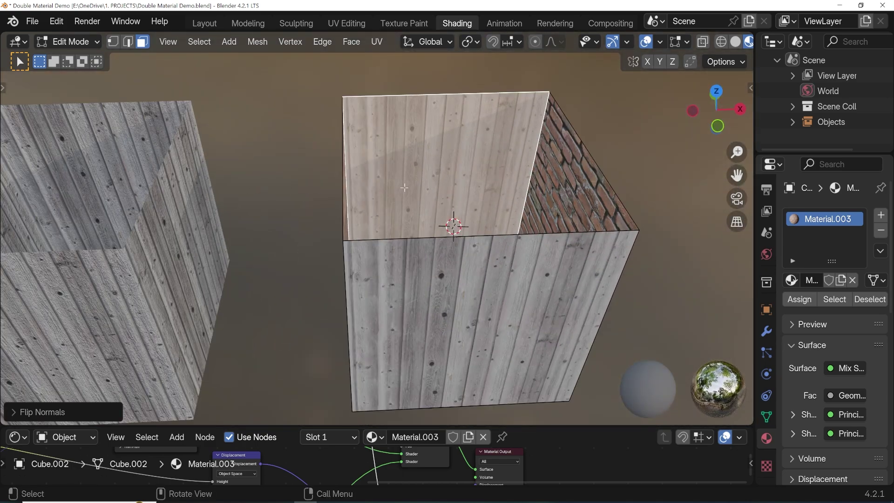
# - Flip the back wall's normals again so it shows brick inside, then return to Object Mode
pyautogui.hotkey('alt', 'n')
pyautogui.click(363, 187)
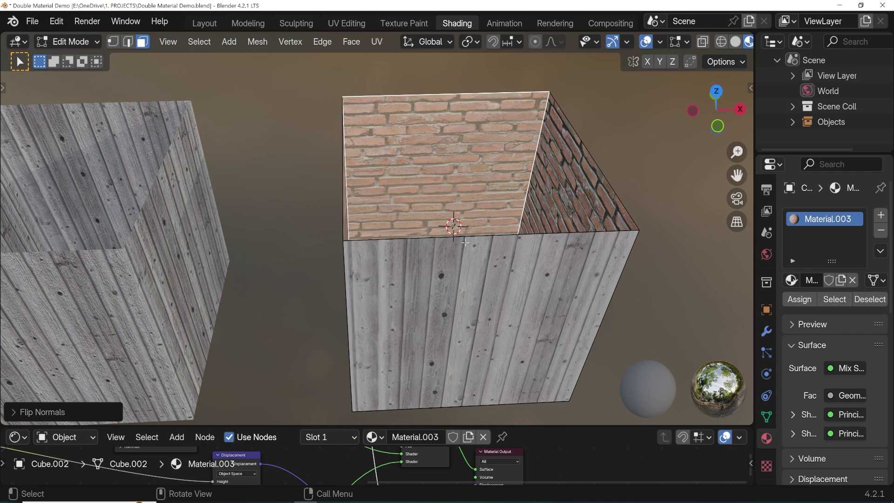
pyautogui.moveTo(465, 241)
pyautogui.mouseDown(button='middle')
pyautogui.moveTo(424, 264)
pyautogui.moveTo(620, 210)
pyautogui.mouseUp(button='middle')
pyautogui.press('Tab')
pyautogui.moveTo(542, 240)
pyautogui.mouseDown(button='middle')
pyautogui.moveTo(483, 240)
pyautogui.moveTo(558, 211)
pyautogui.moveTo(365, 238)
pyautogui.moveTo(341, 220)
pyautogui.moveTo(614, 220)
pyautogui.moveTo(508, 228)
pyautogui.moveTo(483, 239)
pyautogui.moveTo(490, 233)
pyautogui.mouseUp(button='middle')
pyautogui.scroll(-3, 558, 214)
pyautogui.scroll(3, 490, 232)
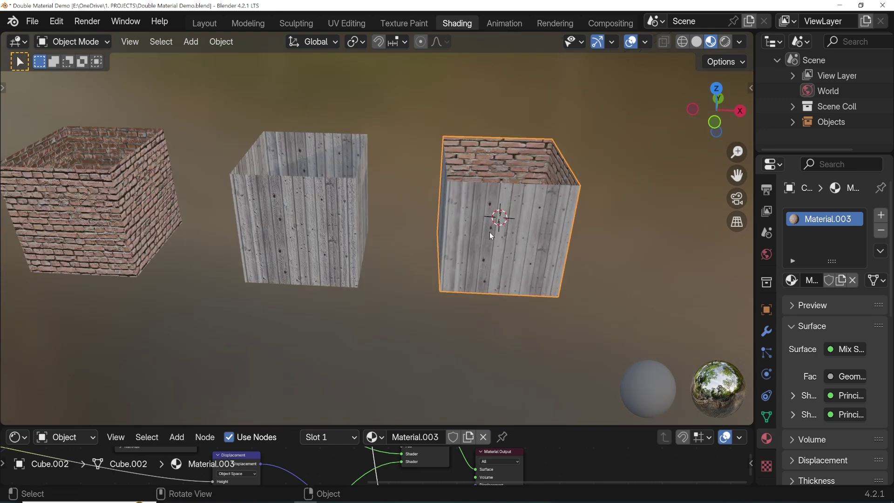
# - Flip all of the third cube's normals again so brick faces outward and wood inward
pyautogui.press('Tab')
pyautogui.click(510, 210)
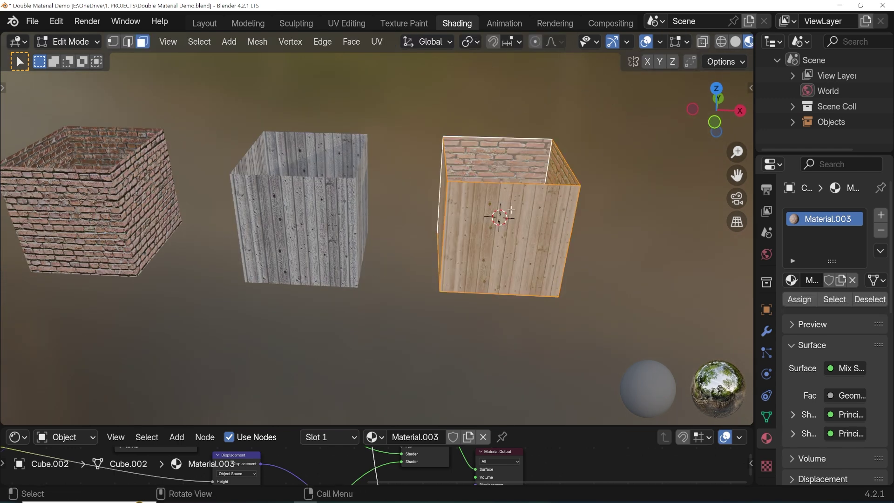
pyautogui.hotkey('alt', 'n')
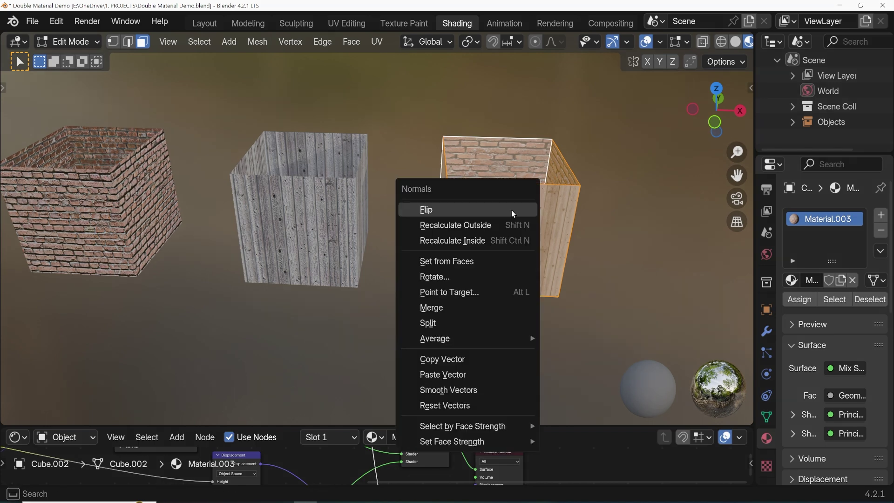
pyautogui.click(511, 211)
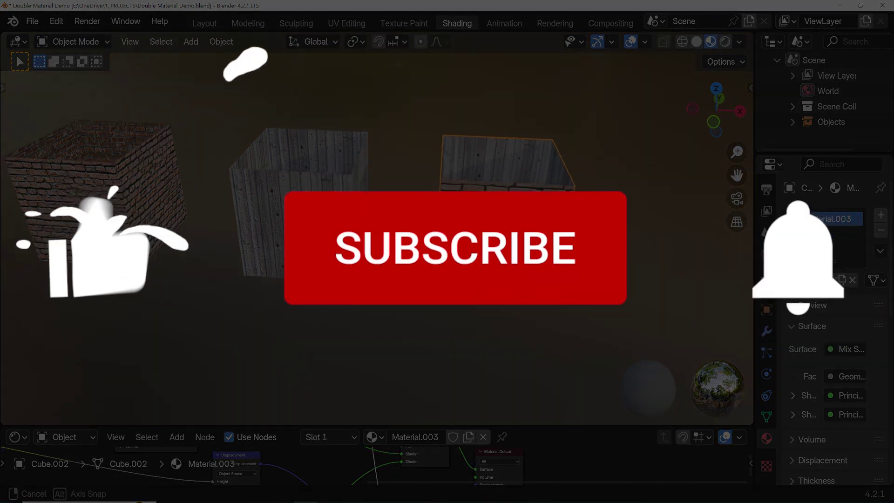
# - Orbit to view all three cubes, then re-enter Edit Mode on the brick-outside cube
pyautogui.moveTo(377, 237); pyautogui.dragTo(647, 204, button='middle')
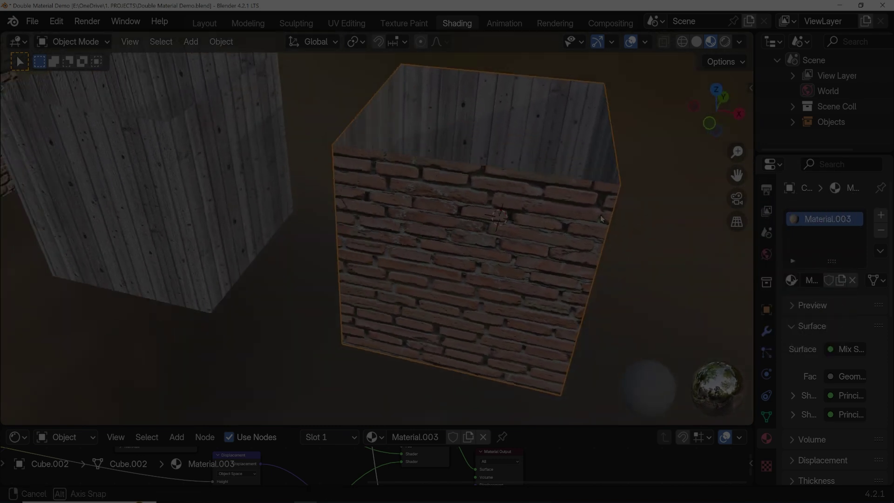
pyautogui.moveTo(647, 204); pyautogui.dragTo(572, 219, button='middle')
pyautogui.press('Tab')
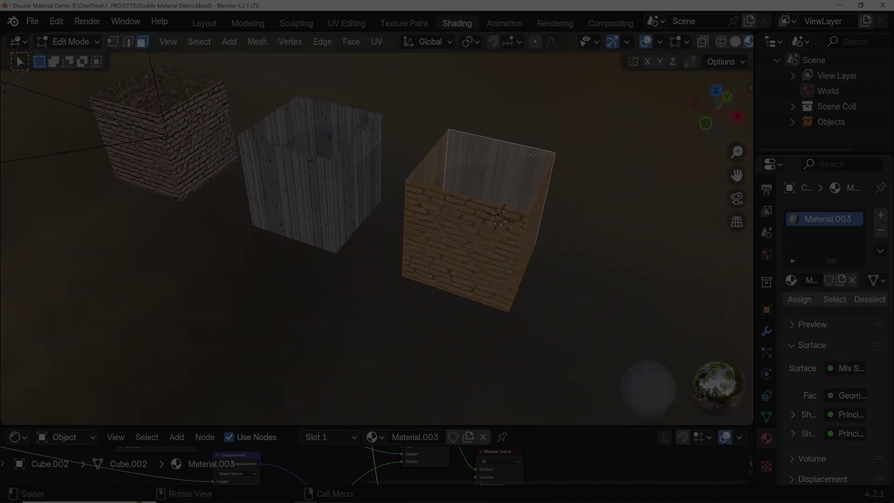